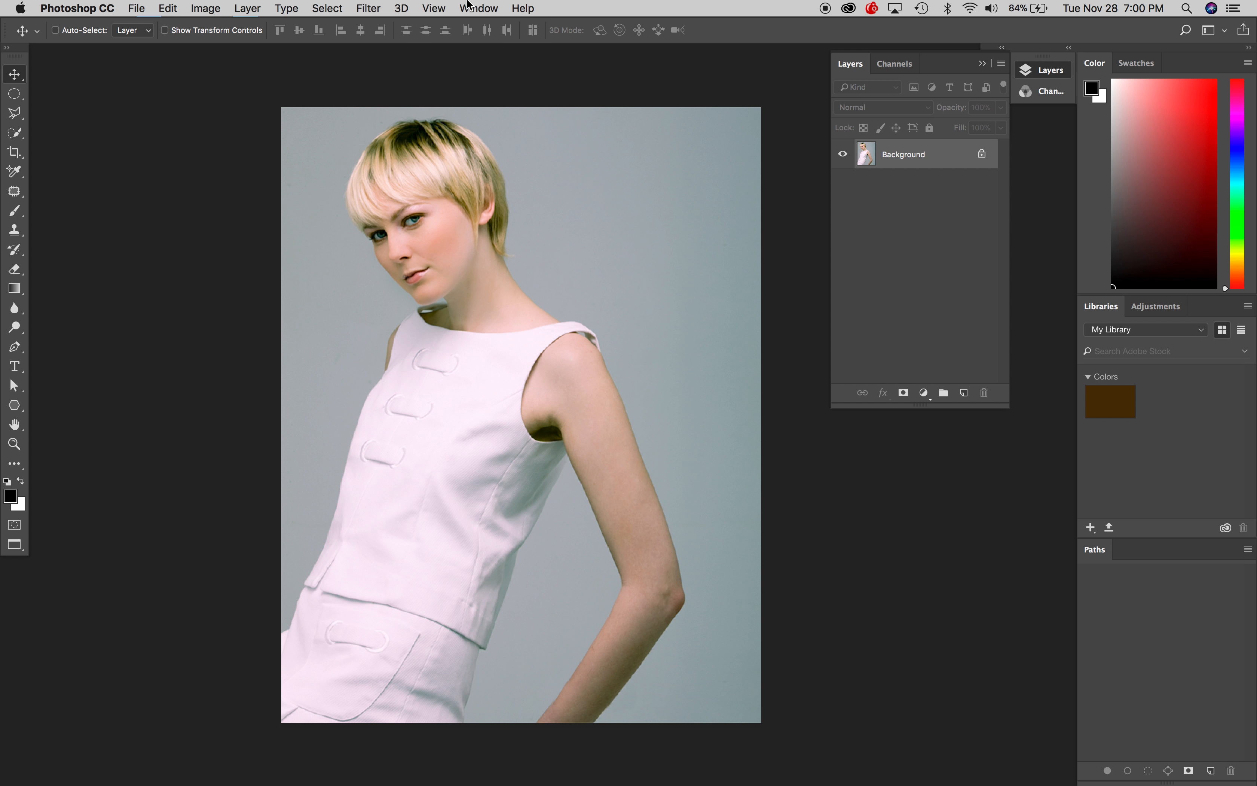
Step: Display the Info panel and position it beside the photo
click(474, 6)
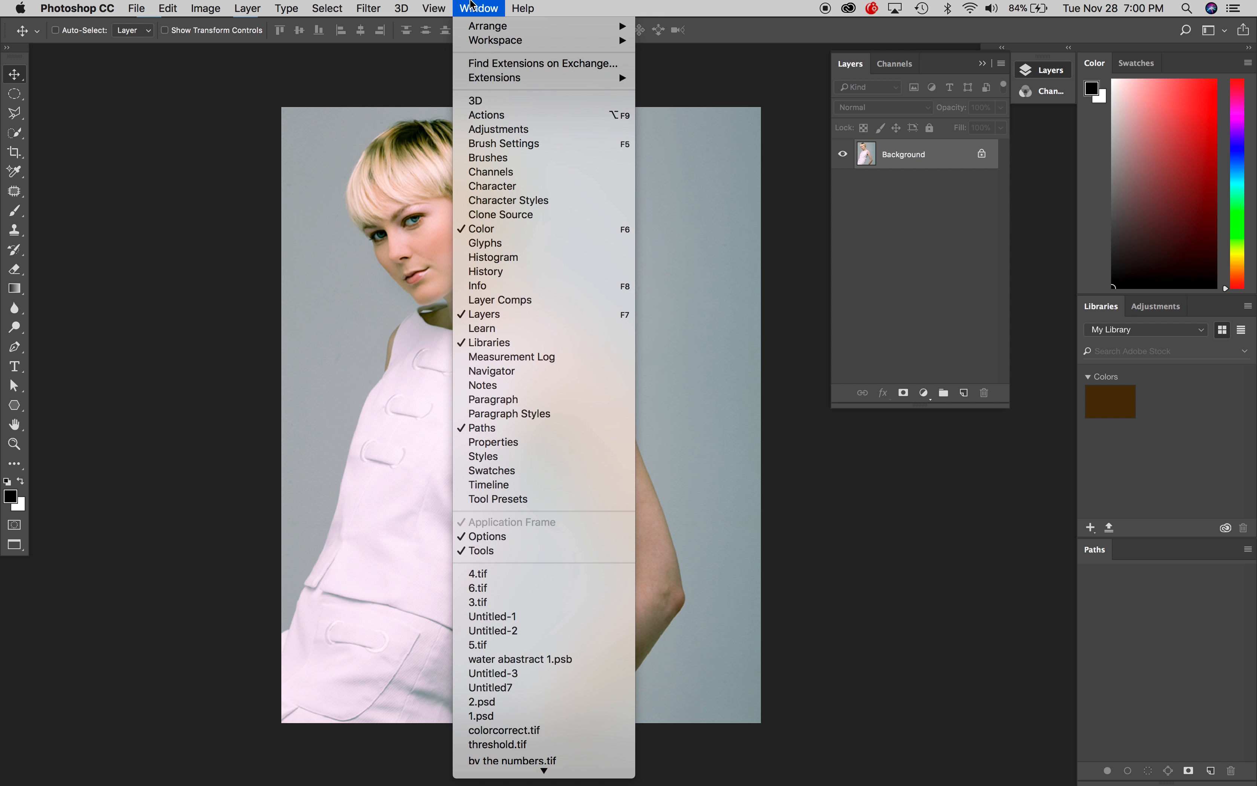
click(500, 287)
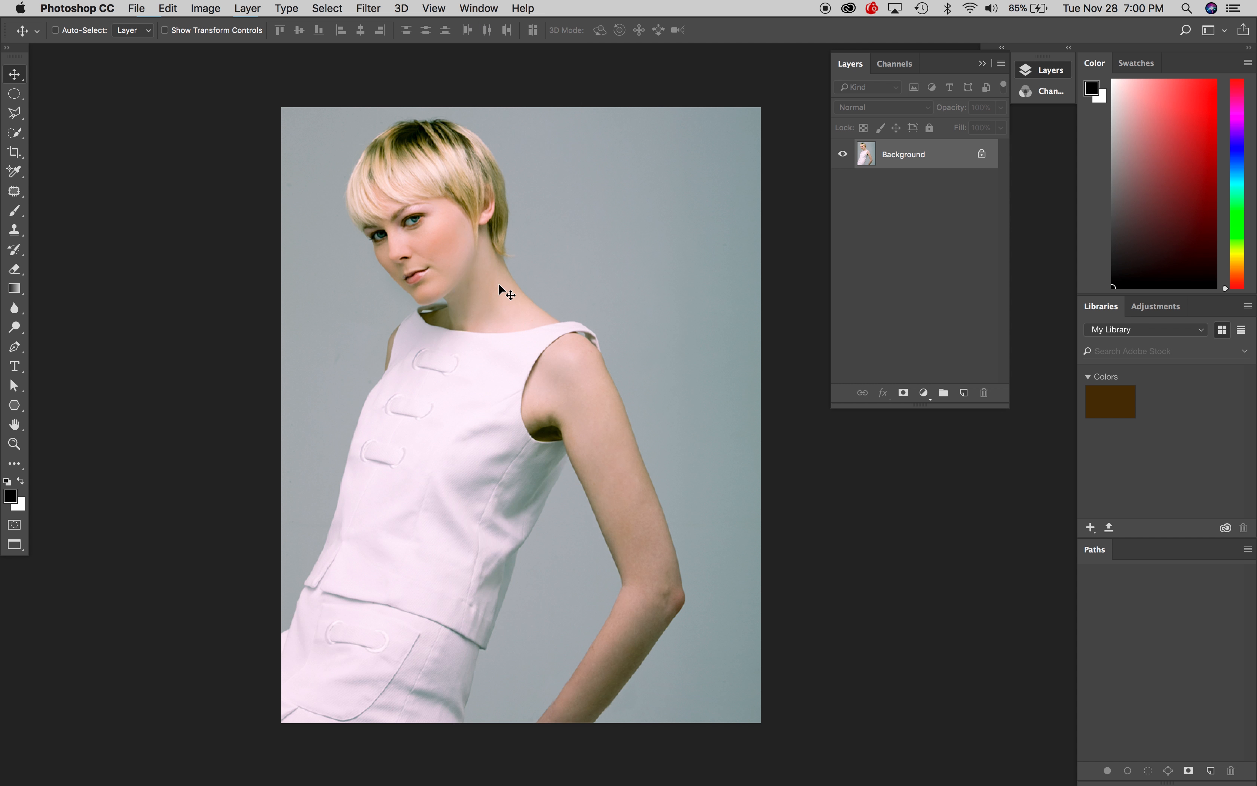
drag(125, 112, 184, 113)
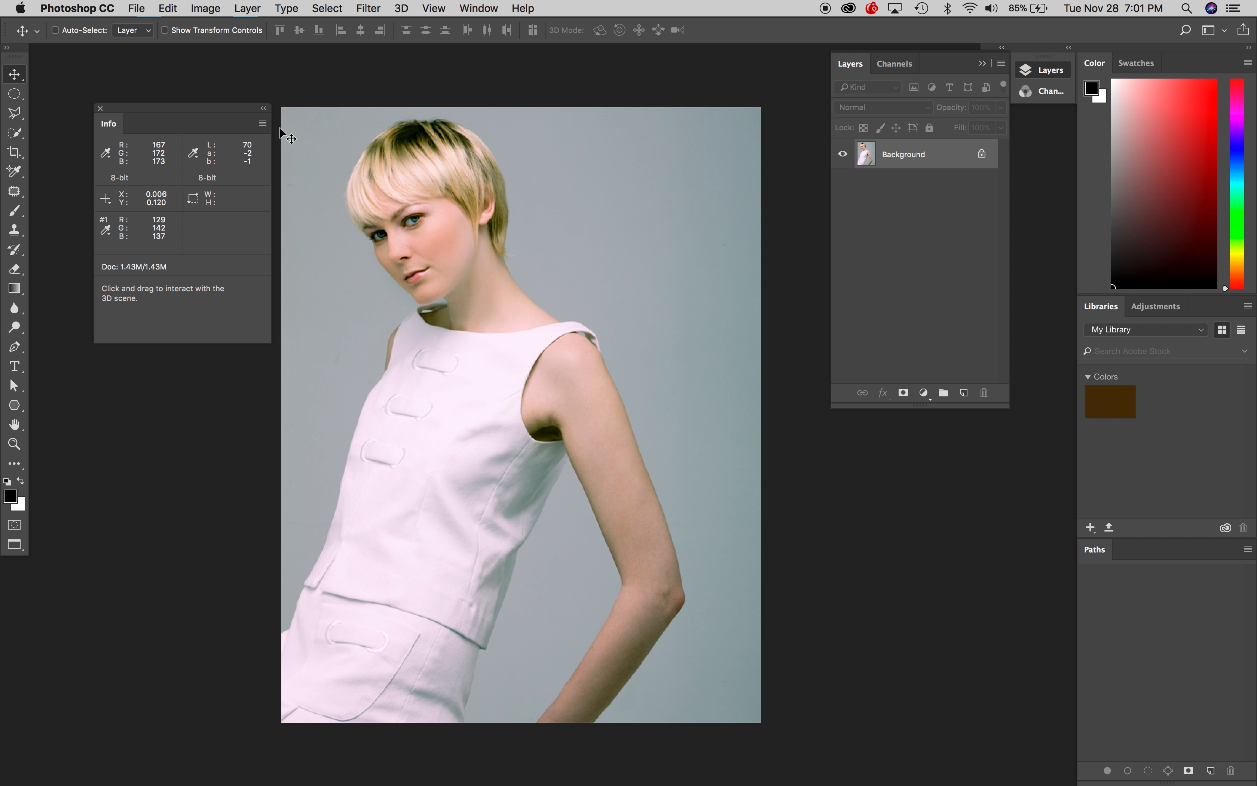
Step: Review the Info panel options and accept Actual Color for the first readout and Lab Color for the second
click(262, 124)
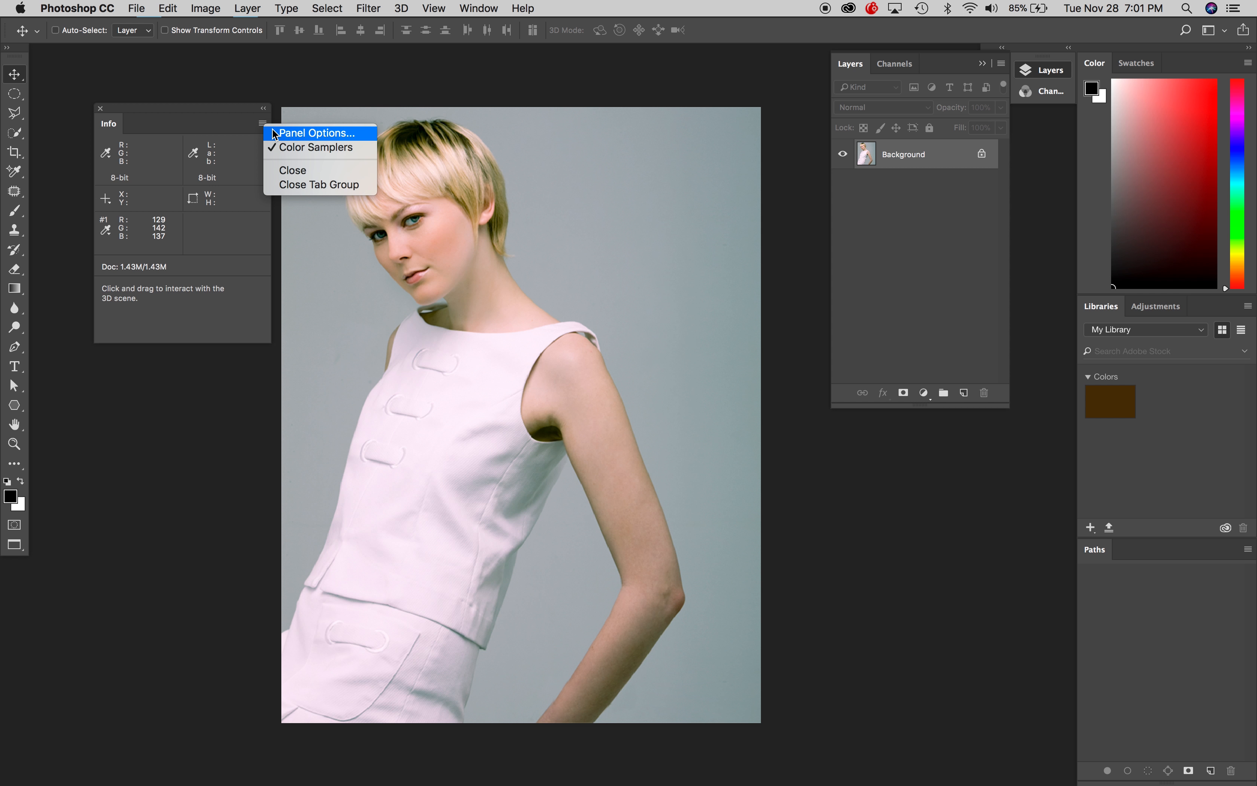
click(304, 133)
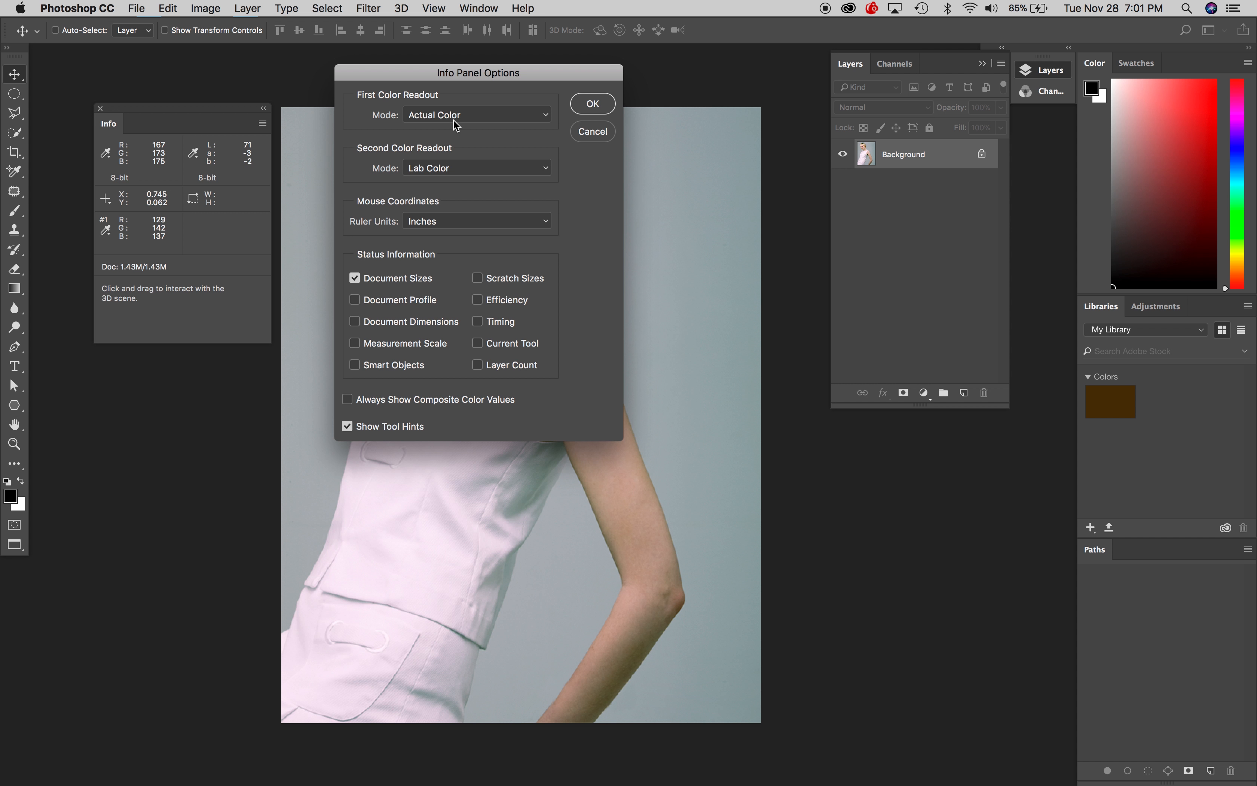
drag(473, 119, 460, 161)
click(593, 107)
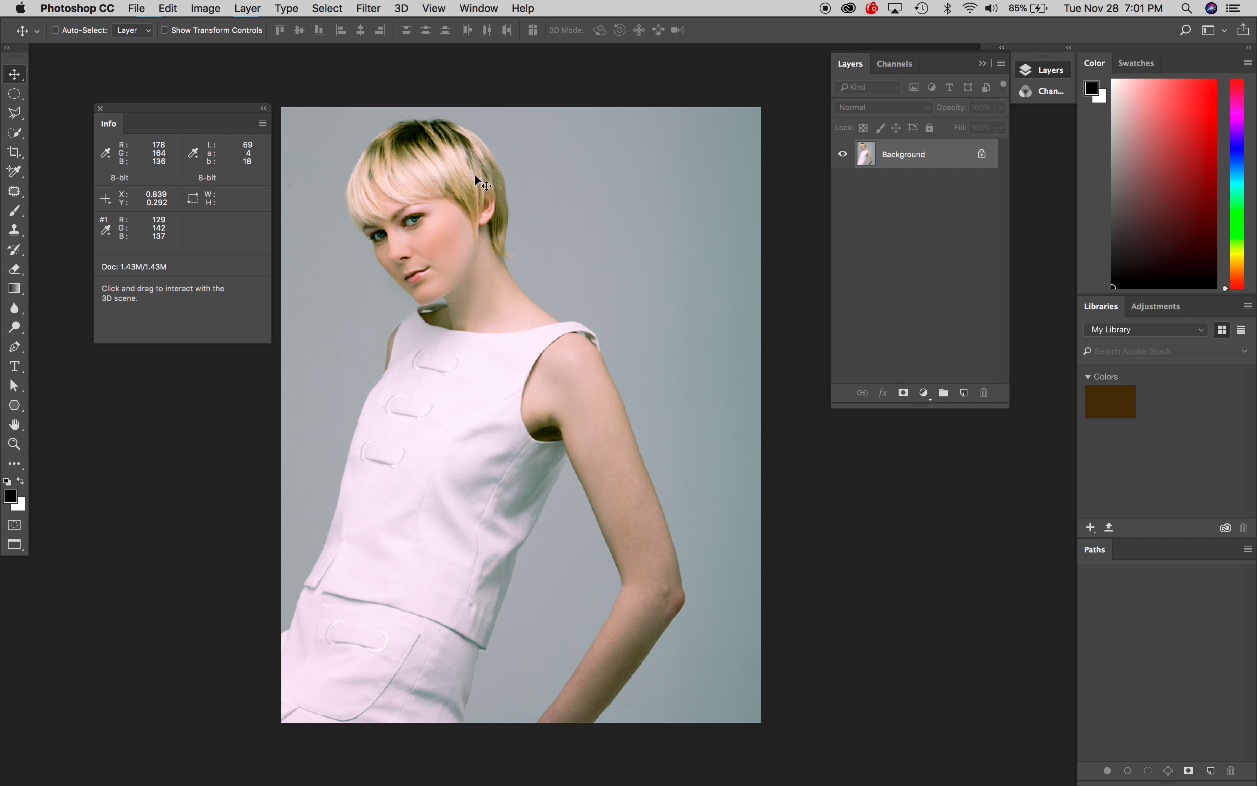
key(super+l)
drag(904, 87, 662, 119)
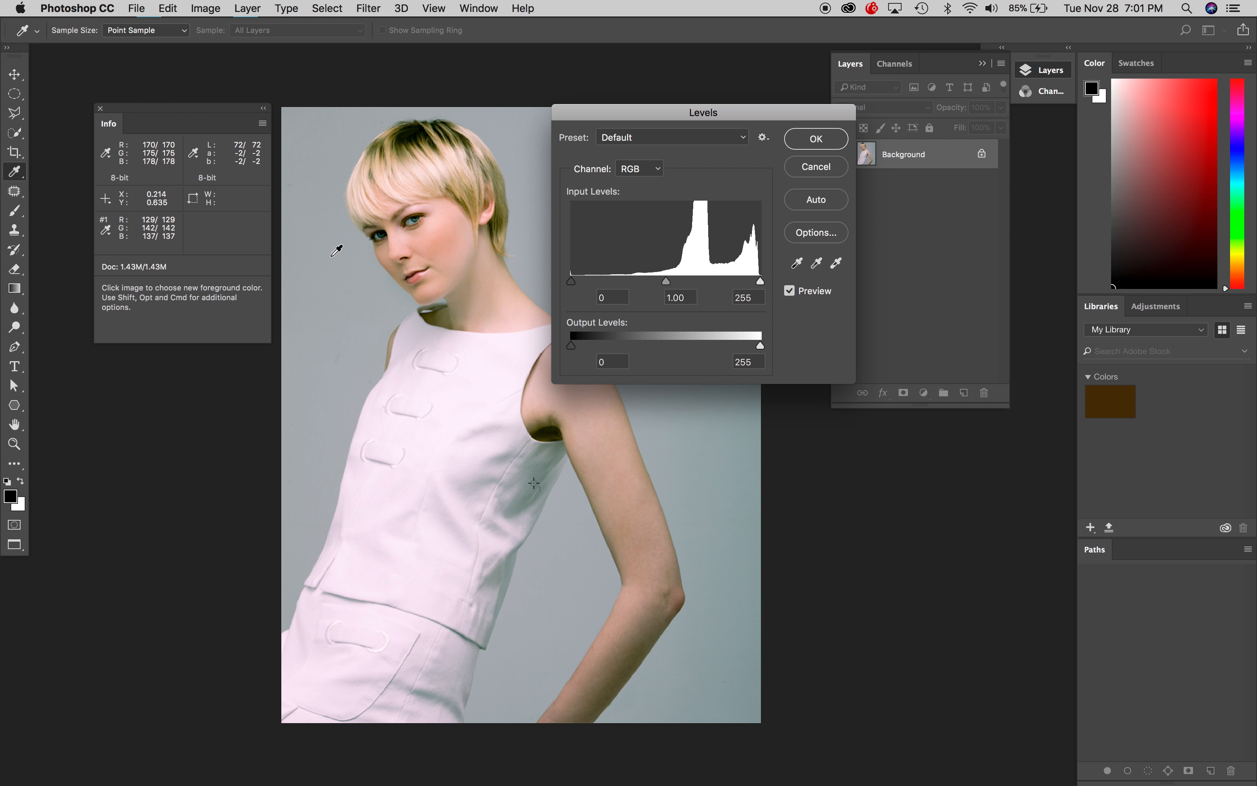
click(829, 163)
key(v)
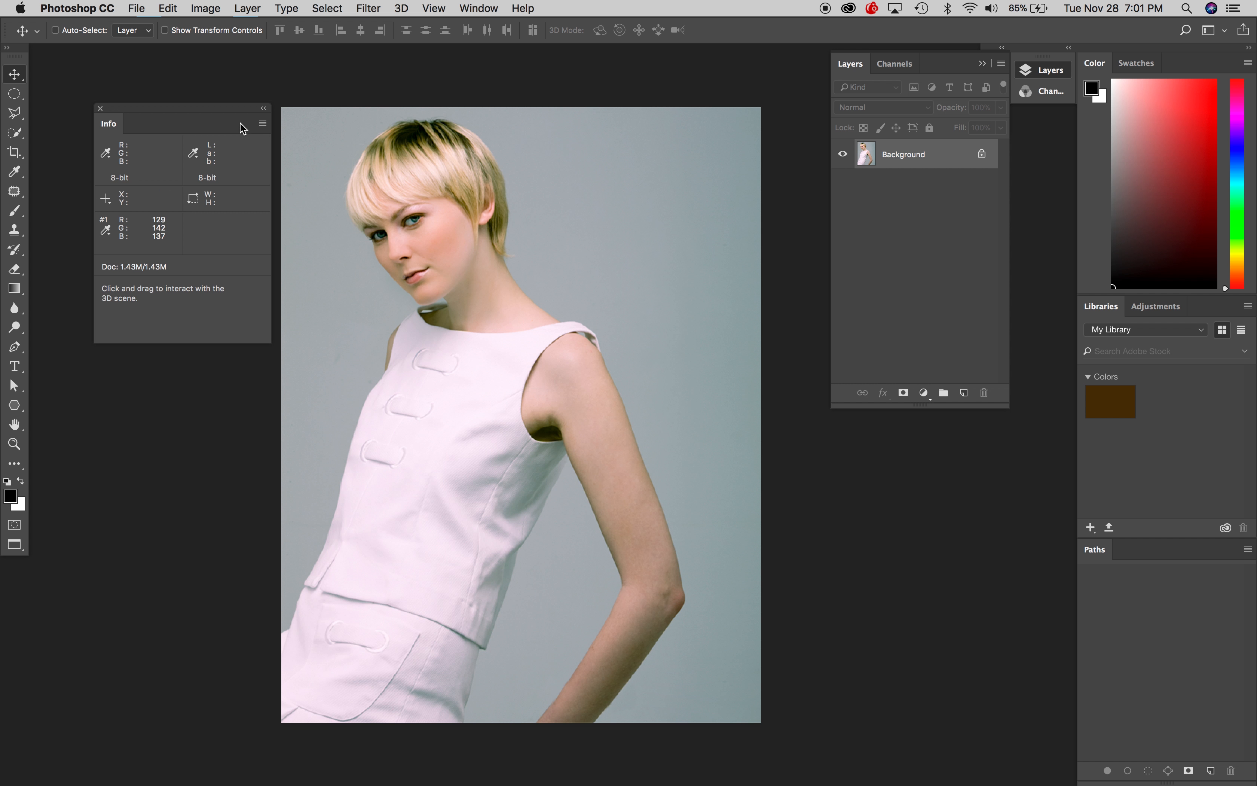
Step: Add a Color Sampler point on the gray backdrop beside the woman's neck
drag(220, 112, 216, 118)
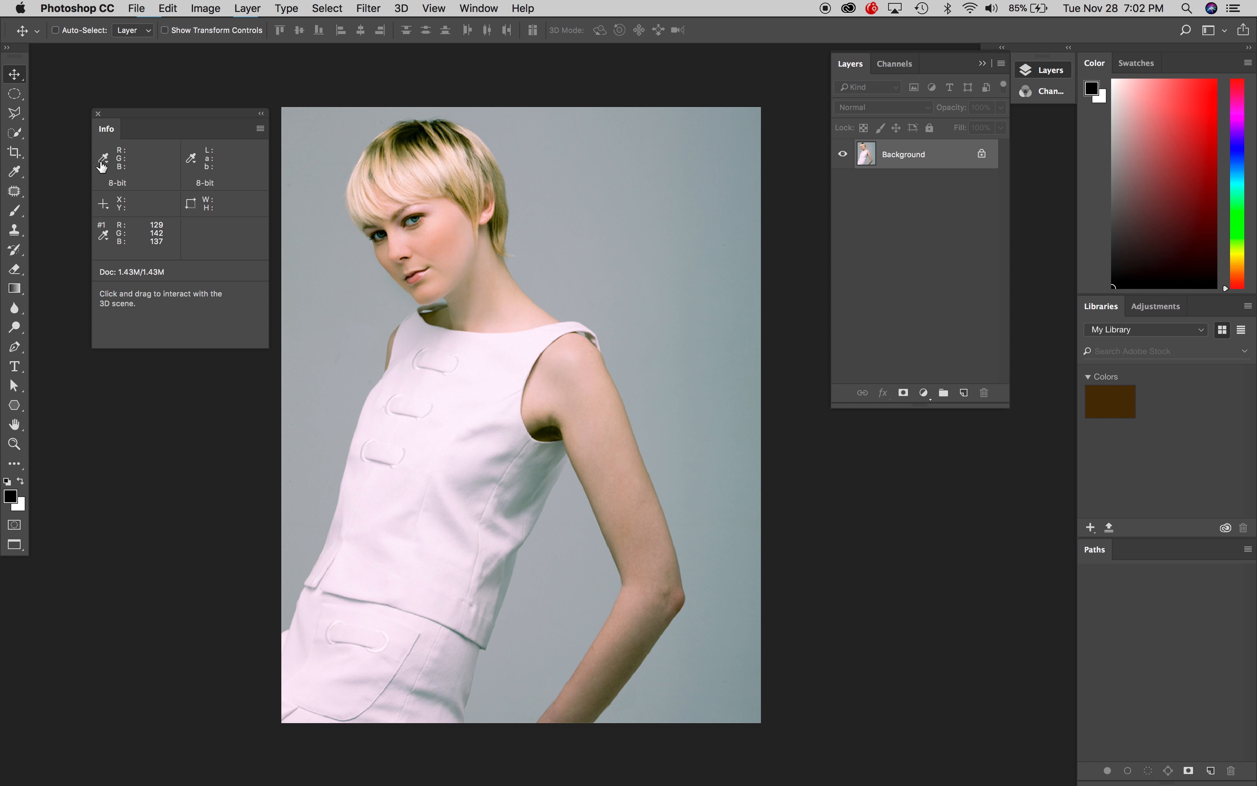
click(18, 175)
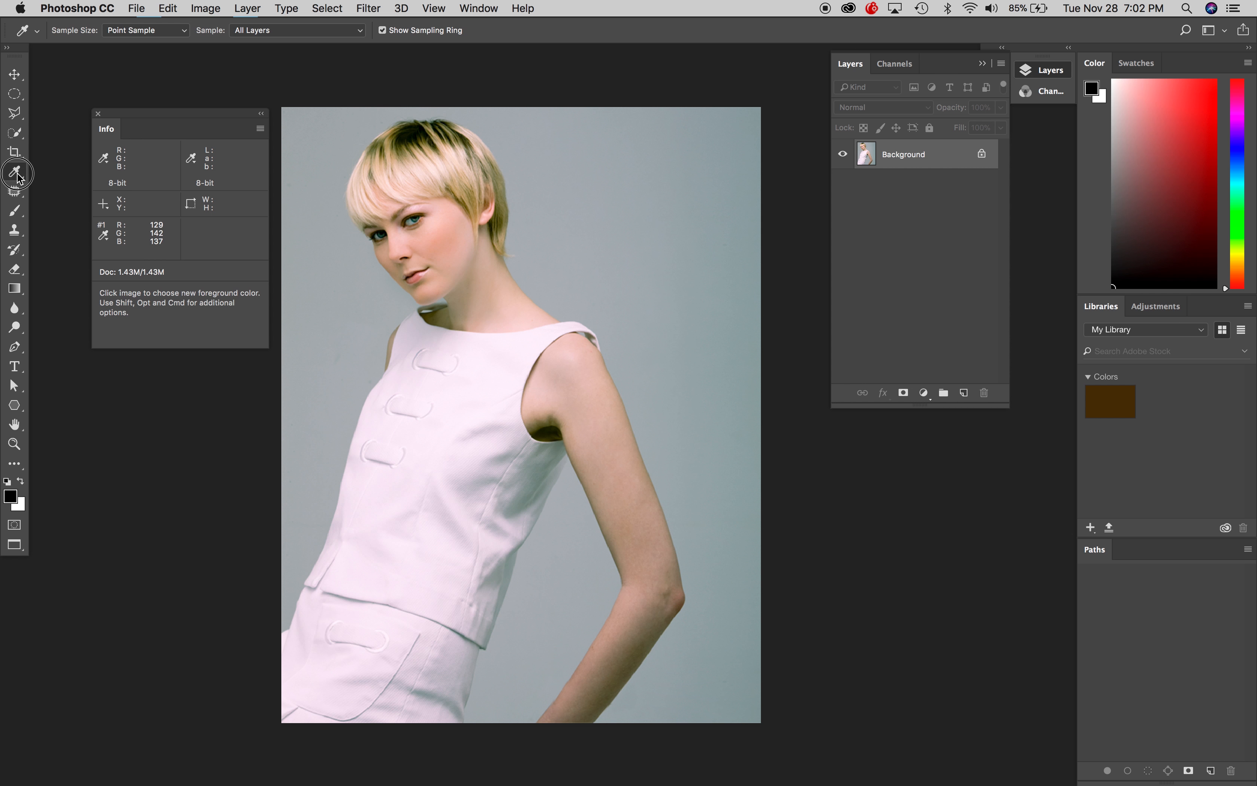
drag(17, 173, 123, 202)
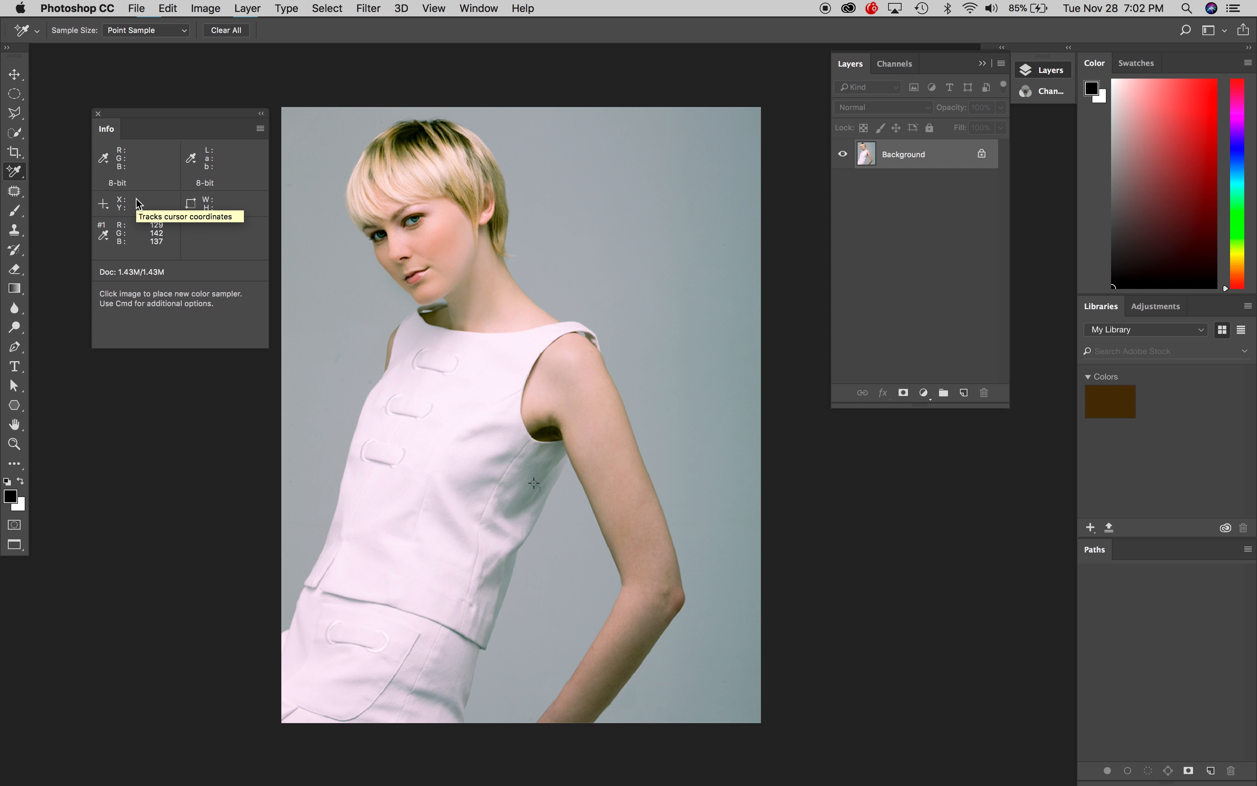
click(566, 254)
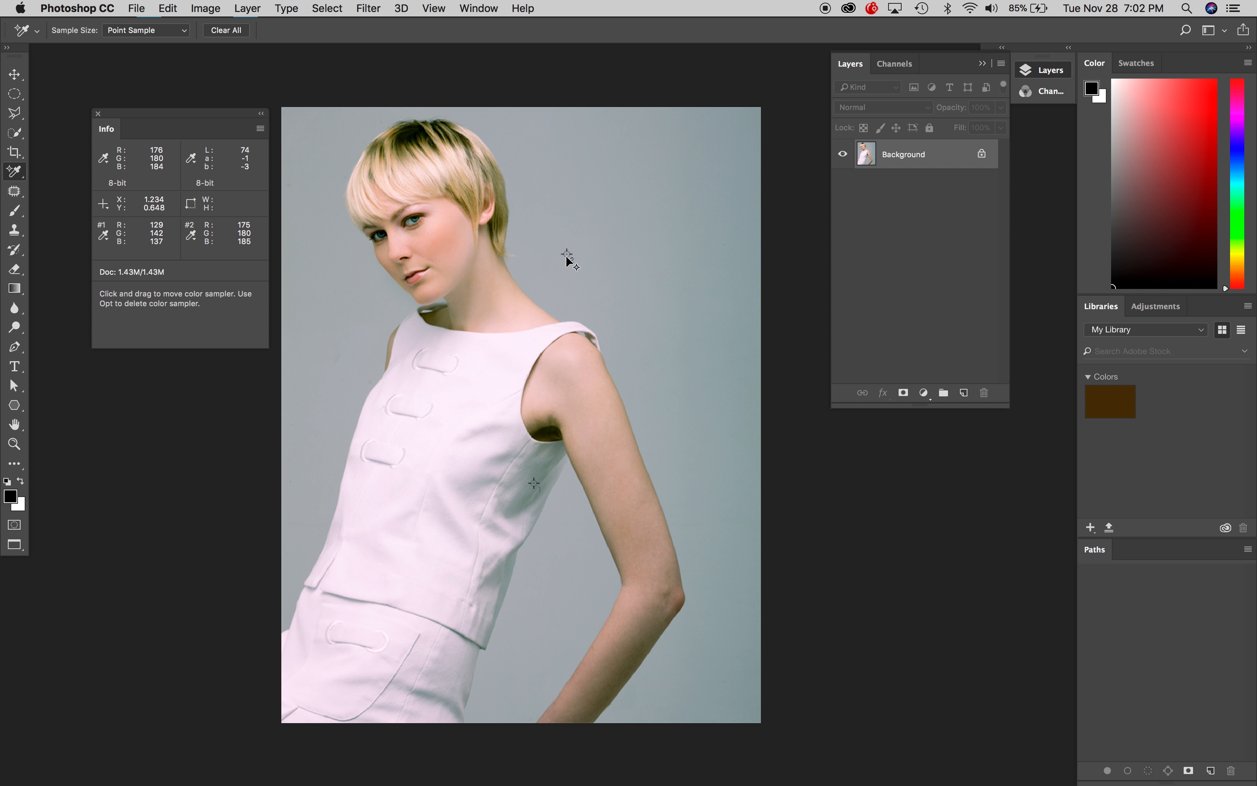
Step: Arrange sampler 1 on the gray backdrop and sampler 2 on the bright chest of the top, and add sampler 3 on the shaded skirt
drag(533, 484, 463, 385)
drag(537, 257, 563, 258)
mouse_move(462, 385)
mouse_down()
mouse_move(488, 371)
mouse_move(464, 386)
mouse_up()
click(424, 695)
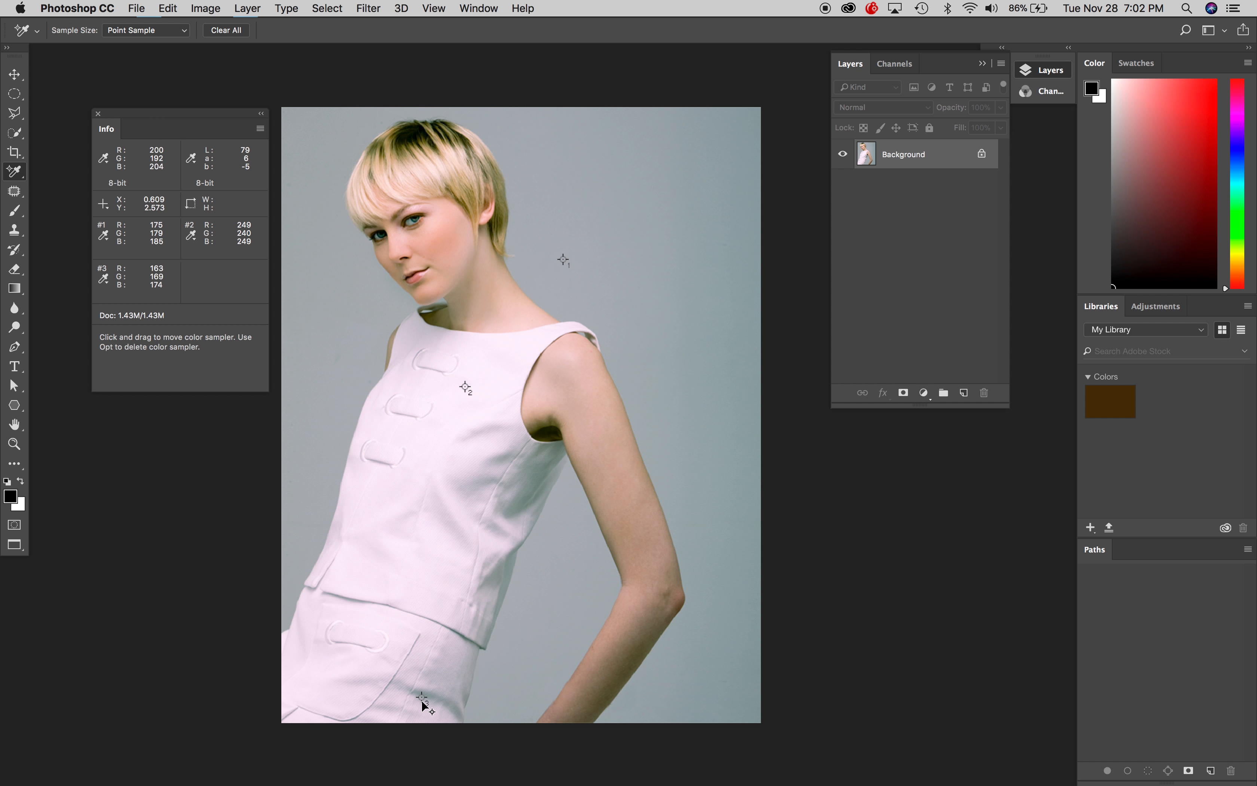
drag(422, 698, 423, 694)
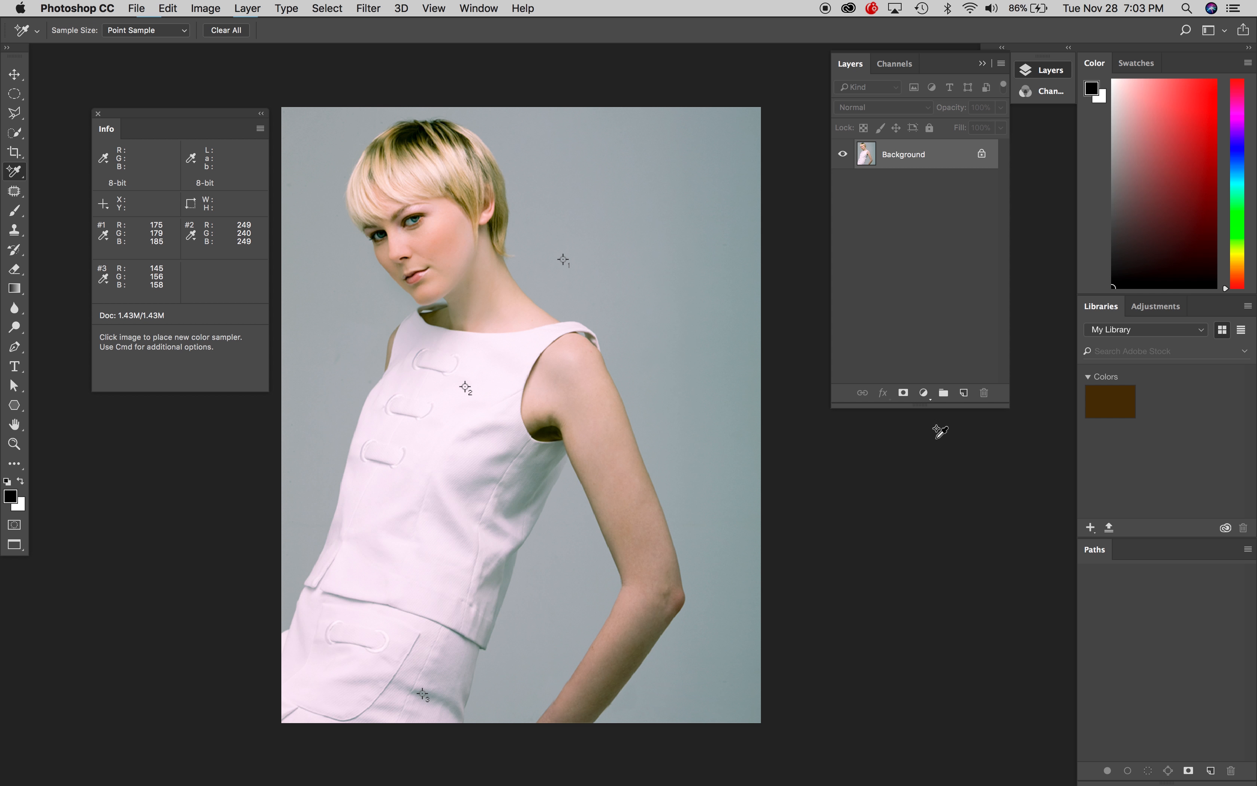
Step: Add a Curves adjustment layer above the Background and activate its on-image adjustment tool
click(924, 393)
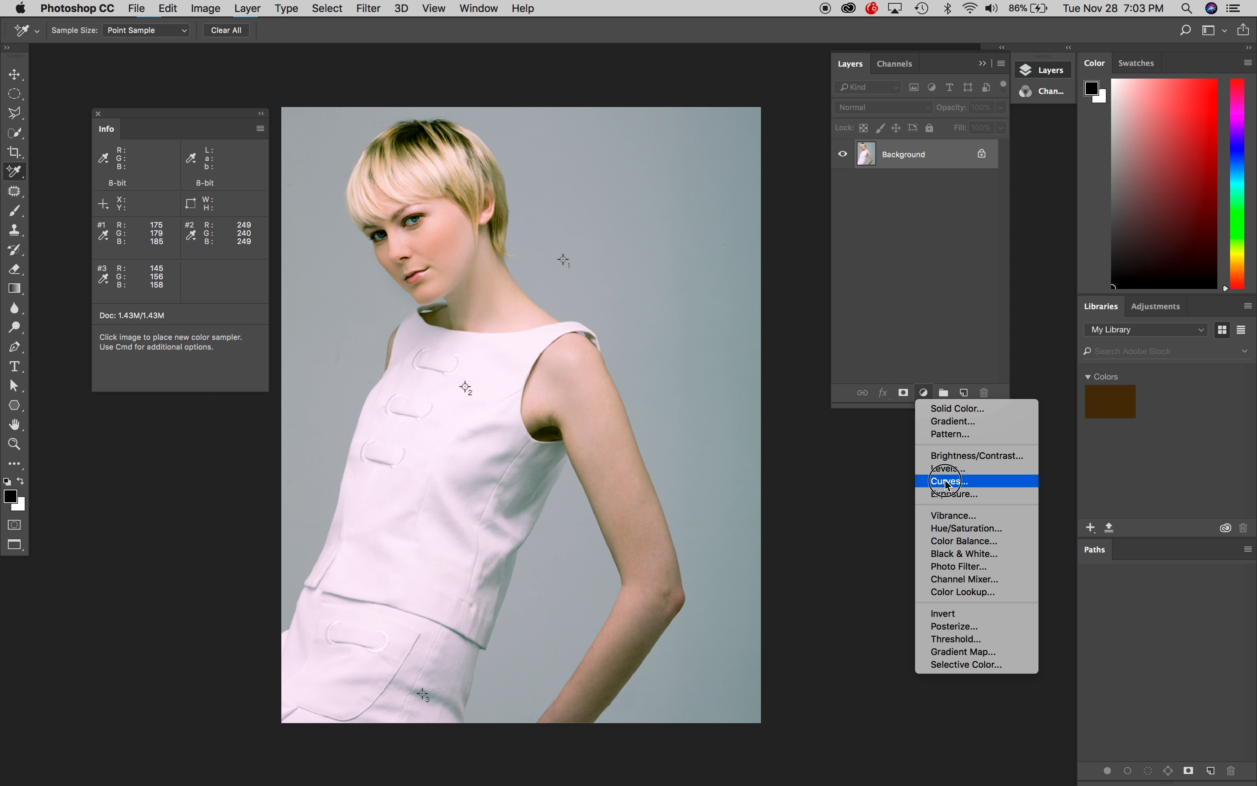
click(978, 479)
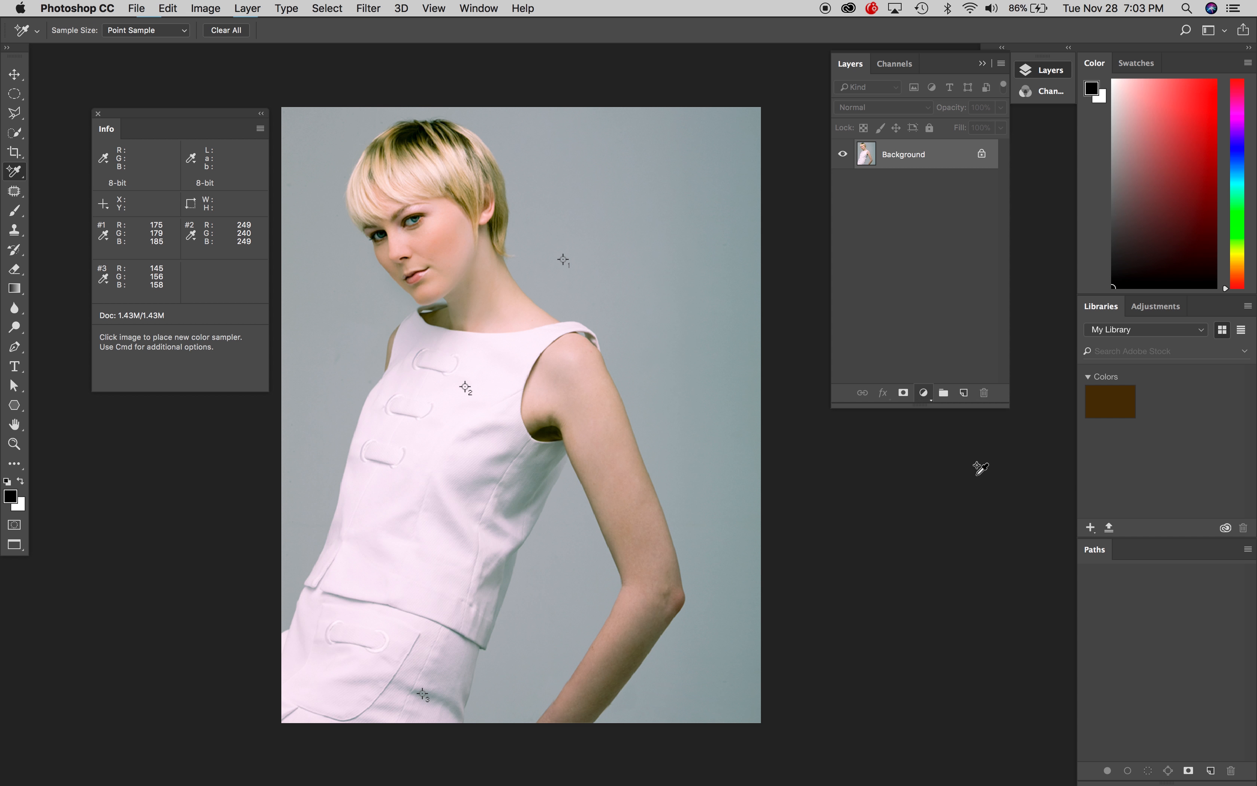
drag(664, 212, 737, 220)
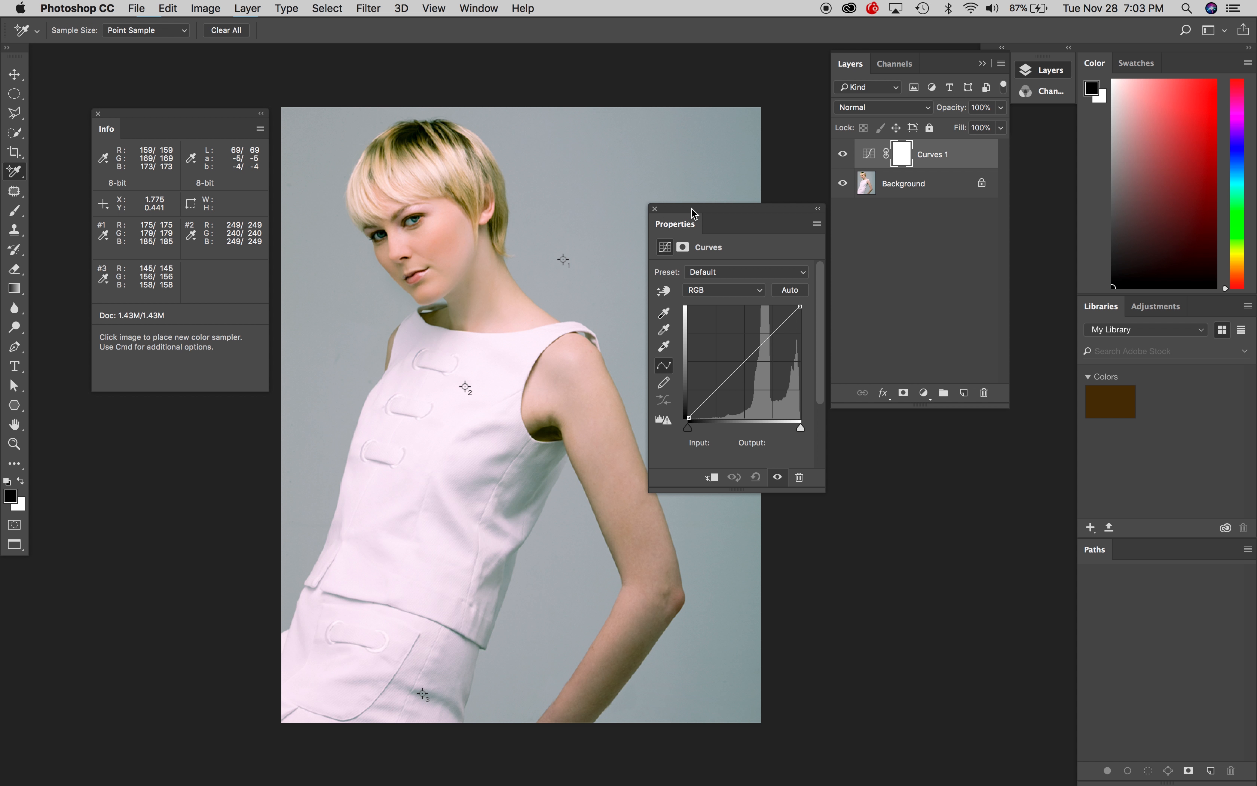
drag(693, 213, 741, 211)
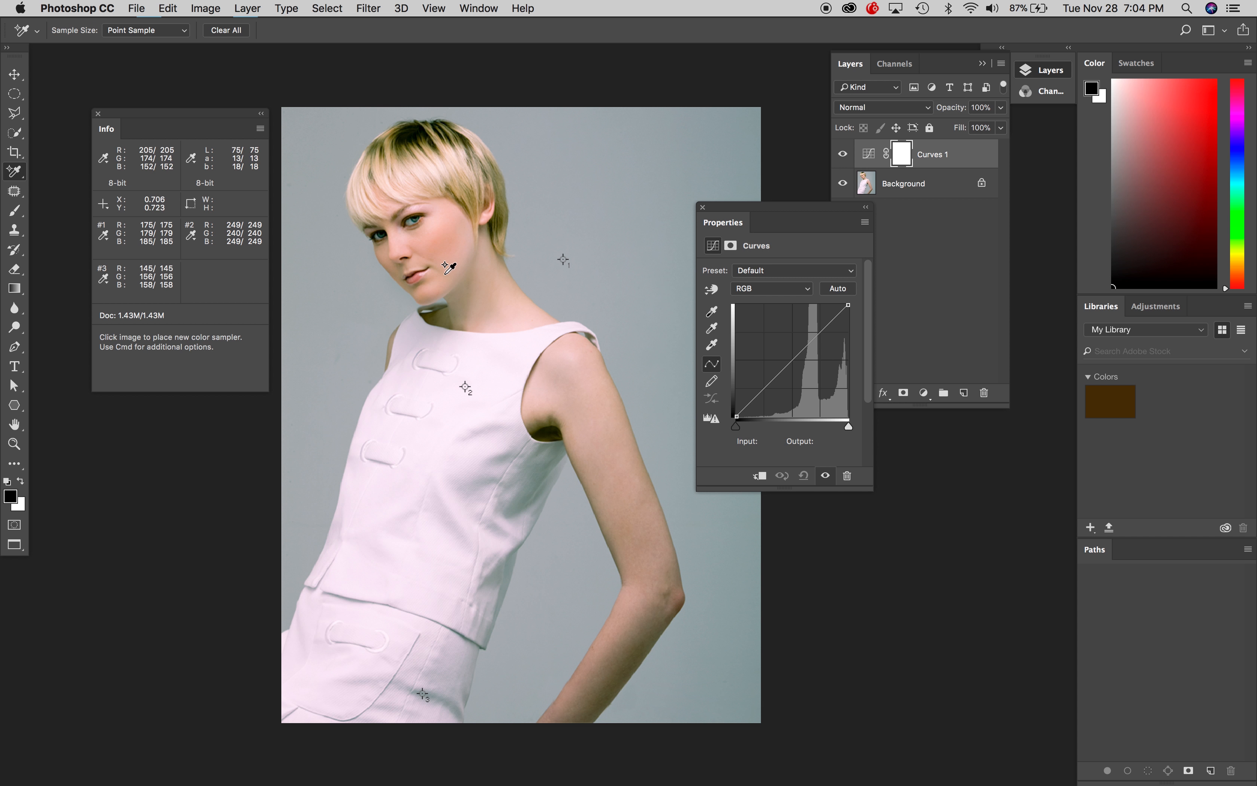
click(711, 289)
Step: Try raising the Green curve at sampler 2 on the top to an output of 249, and undo the change
click(771, 288)
click(763, 314)
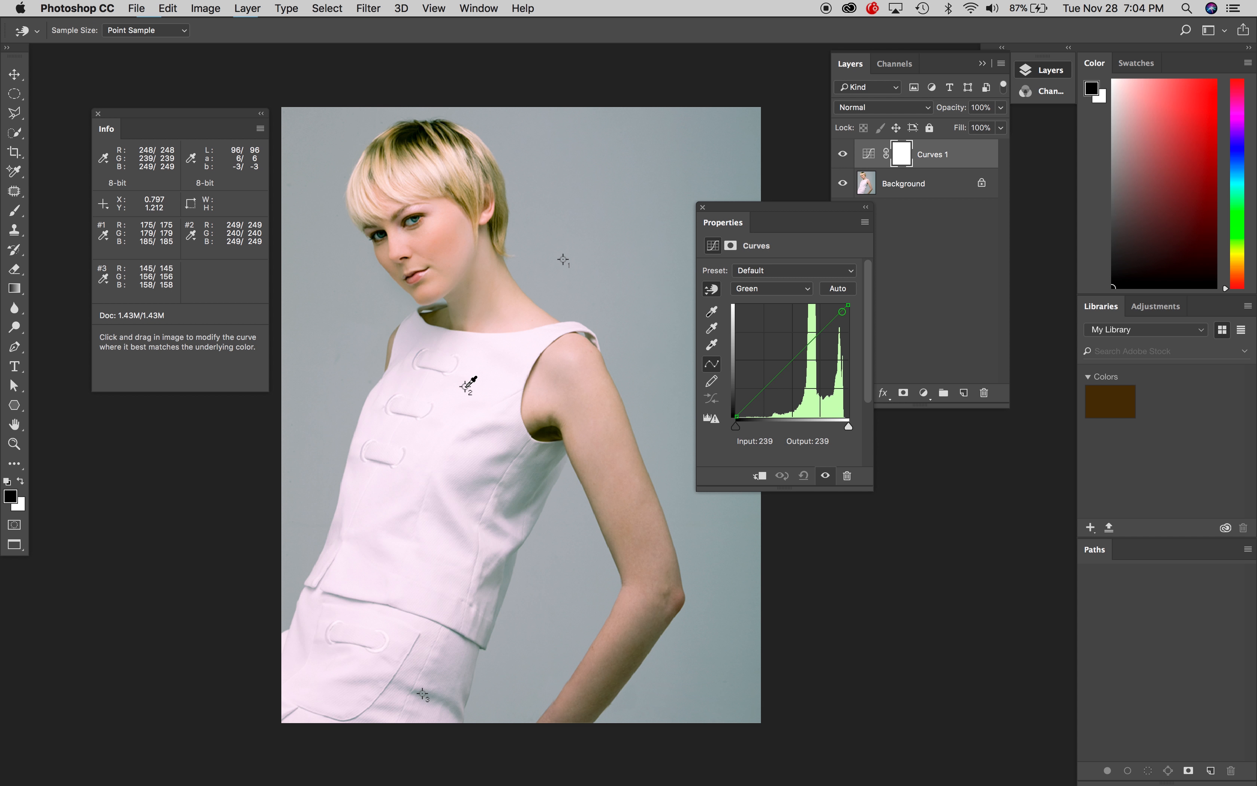
drag(465, 386, 466, 386)
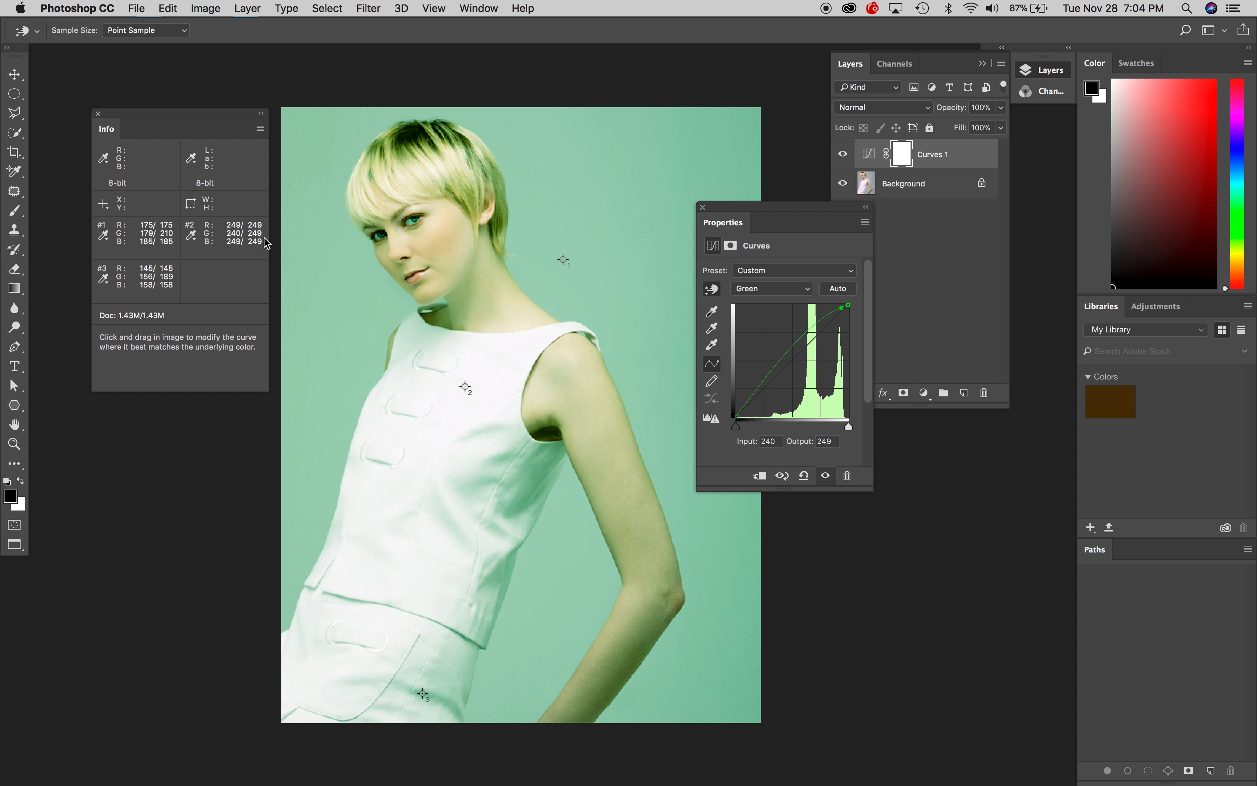
key(super+z)
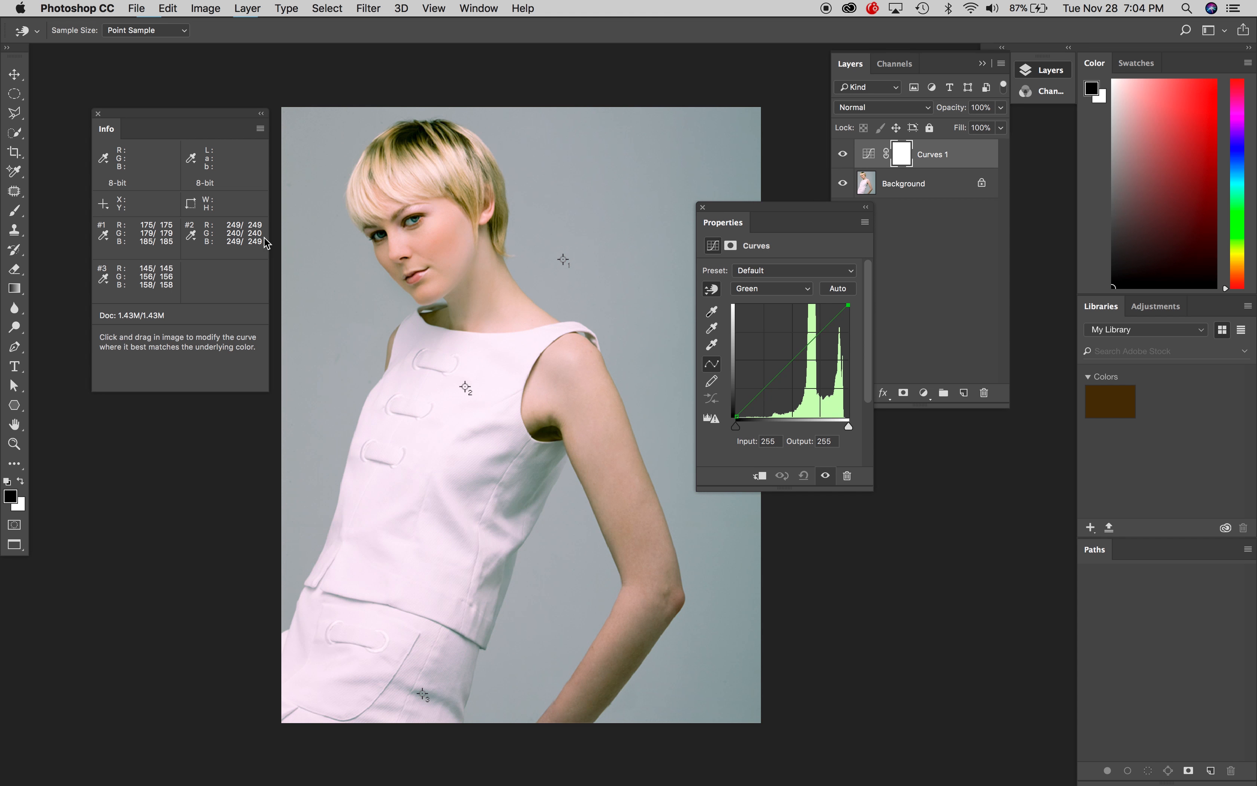
Step: Lower the Red curve at sampler 2 on the white top to bring its red value to 240
click(795, 294)
click(780, 277)
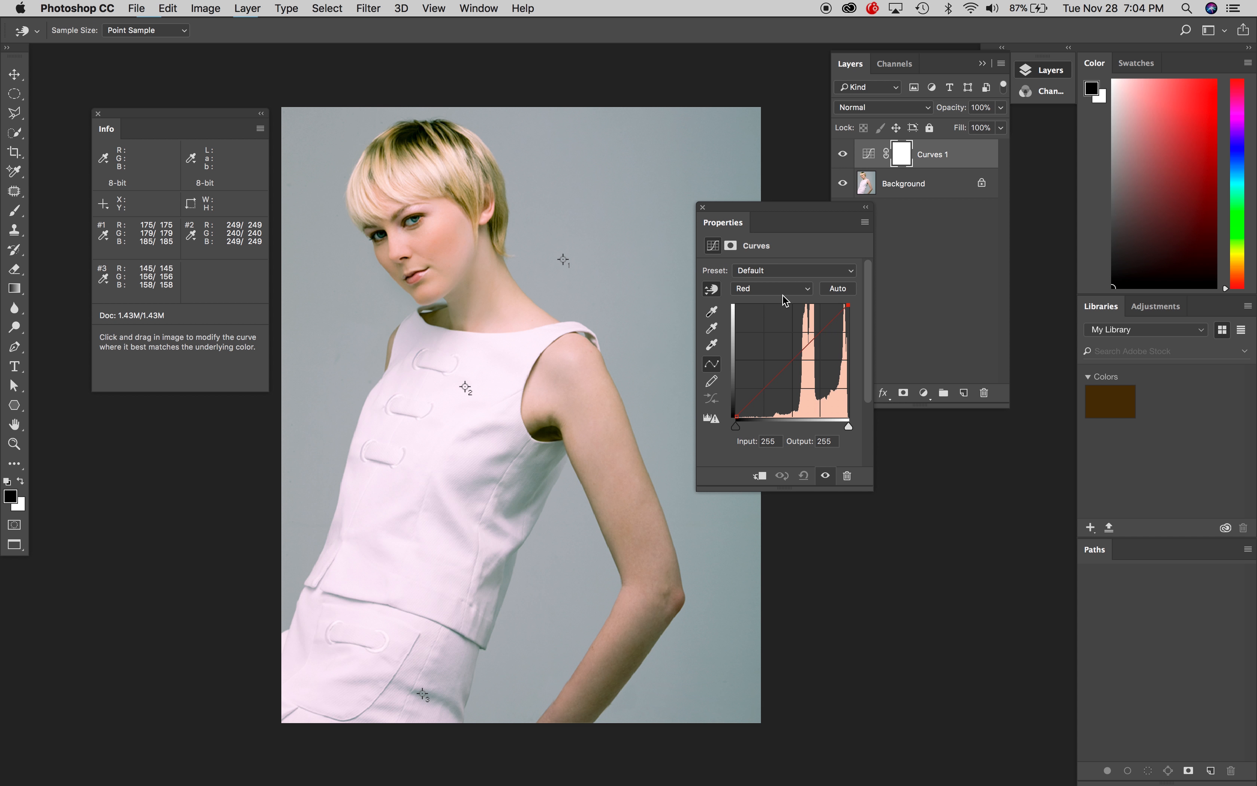
click(779, 294)
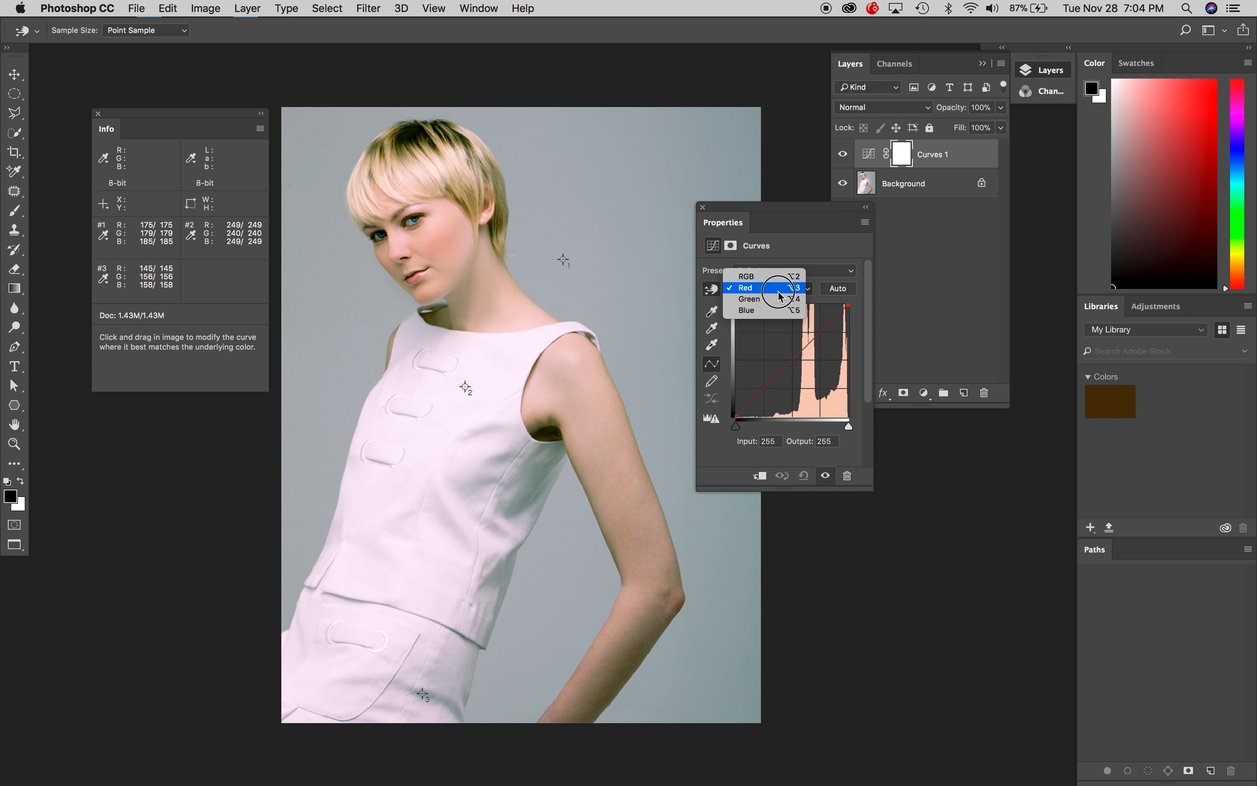
click(786, 291)
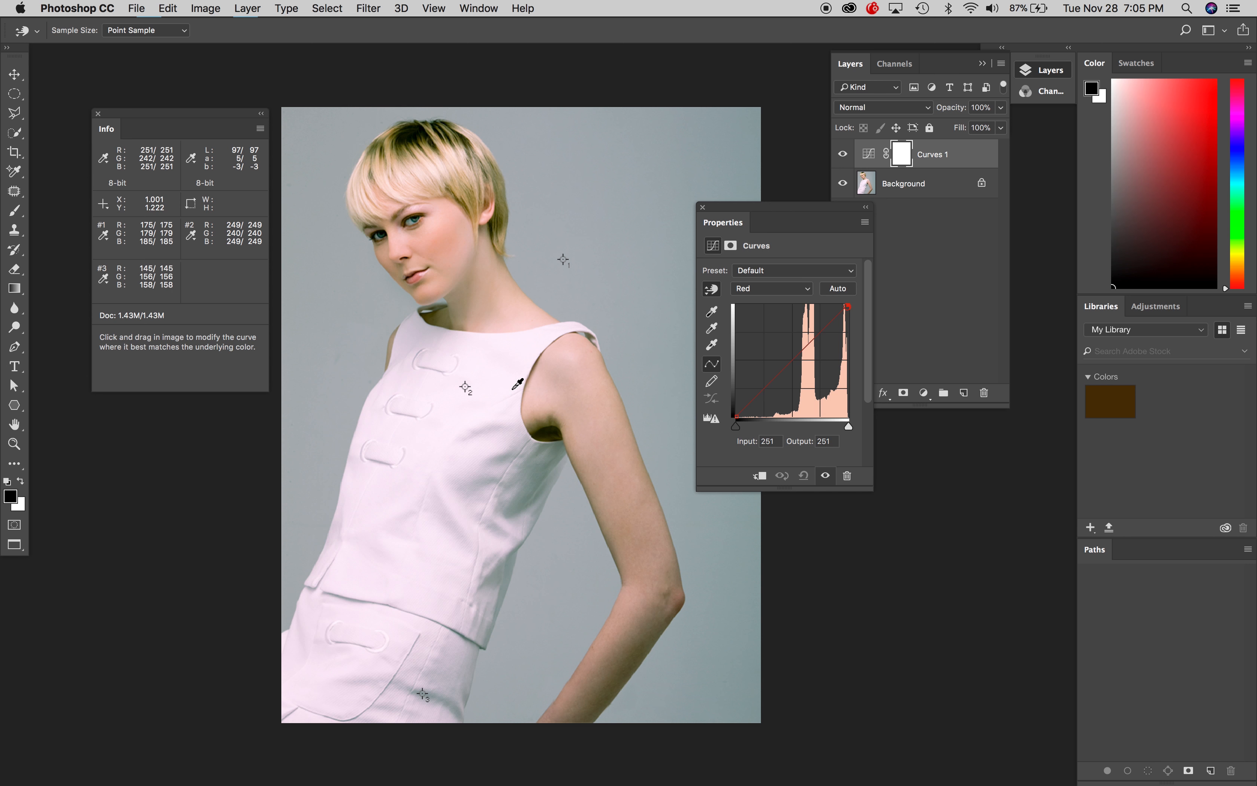
drag(466, 386, 466, 391)
Step: Lower the Blue curve at sampler 2 to bring its blue value to 240, and compare the photo with and without the Curves layer
click(793, 286)
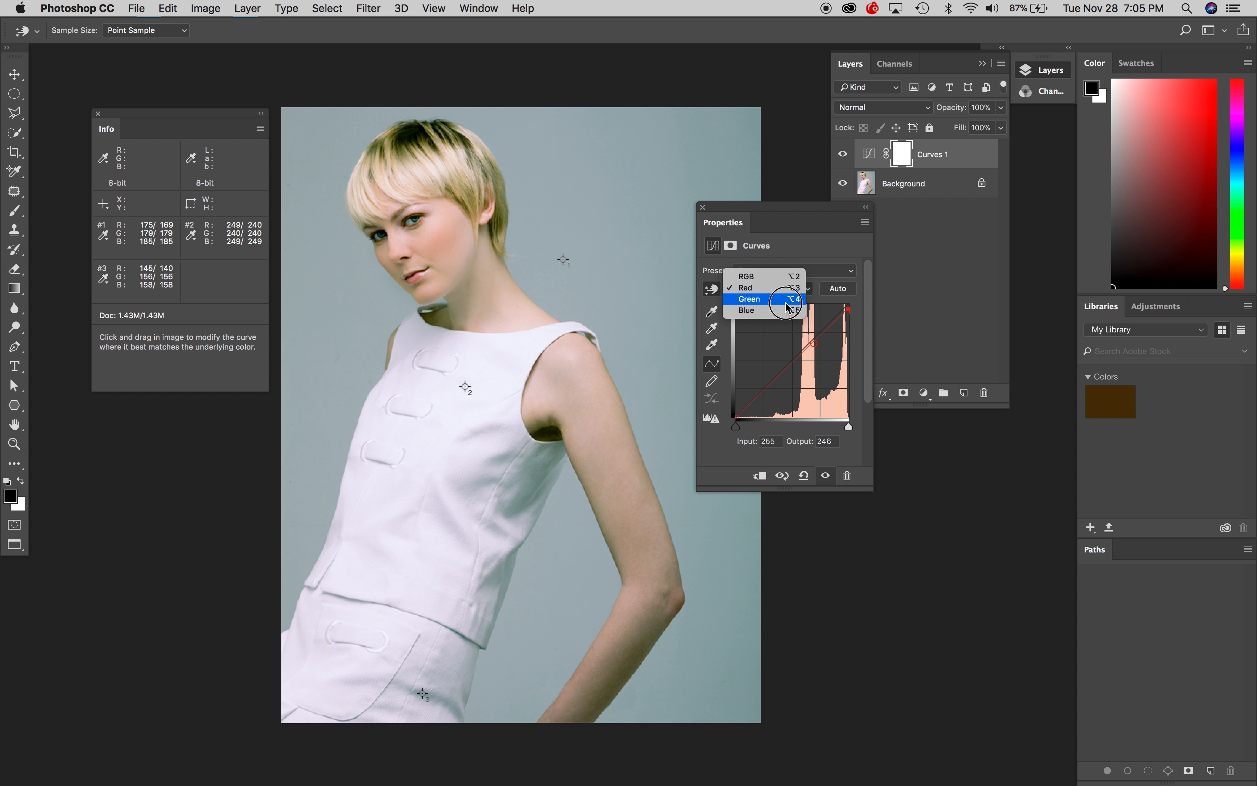
click(769, 318)
drag(466, 389, 466, 387)
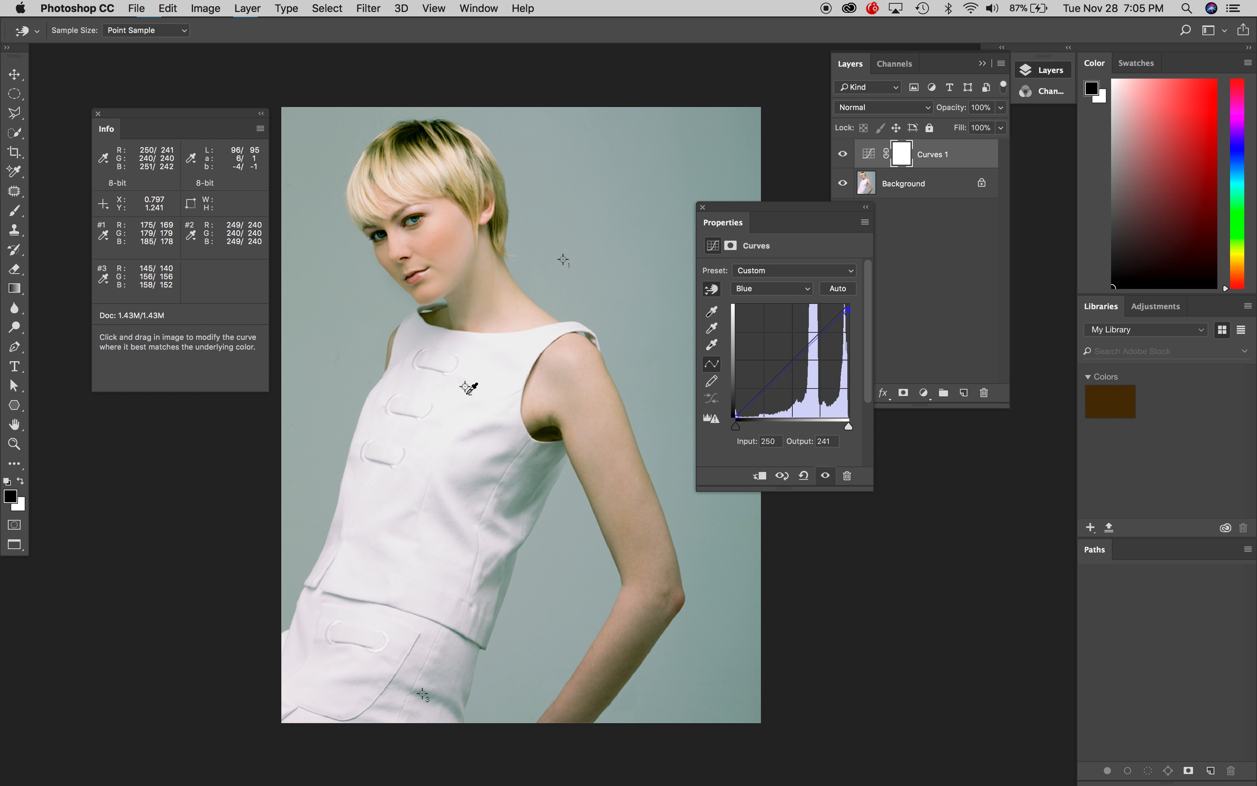
drag(761, 216, 745, 211)
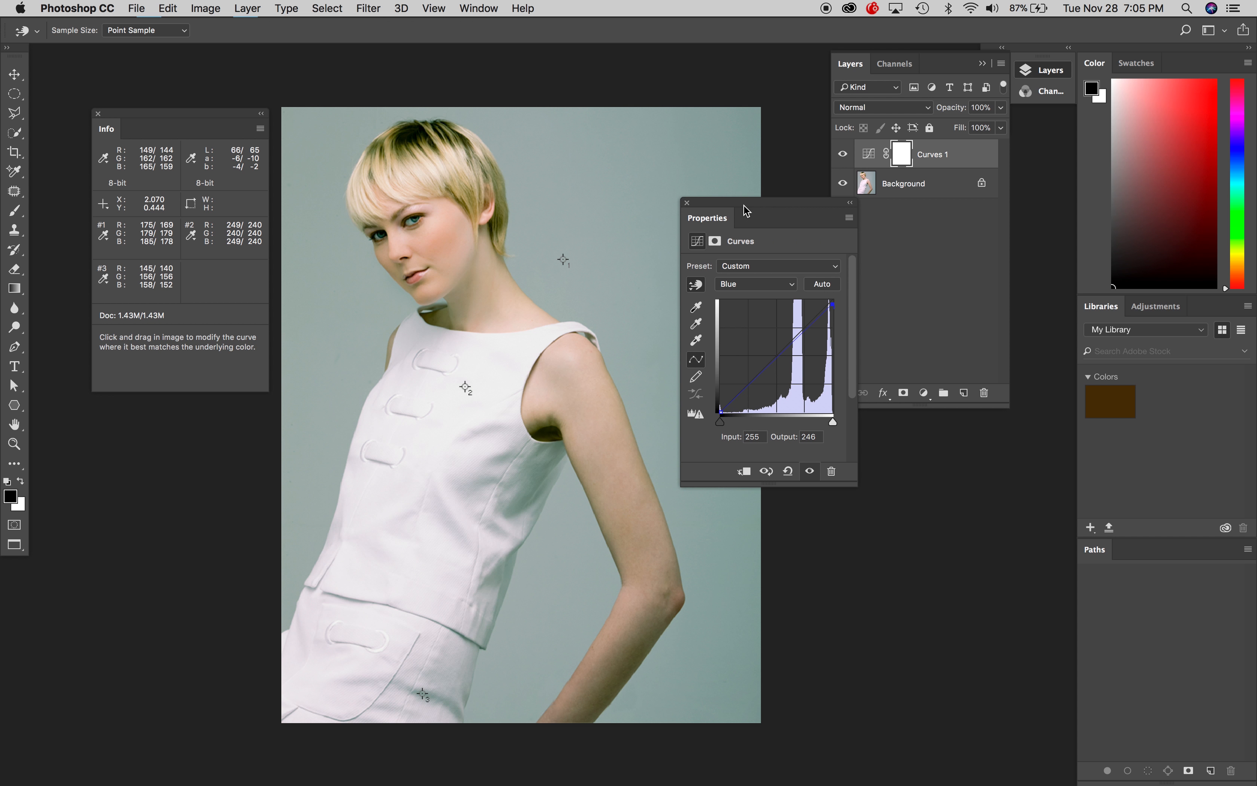
click(844, 155)
click(844, 155)
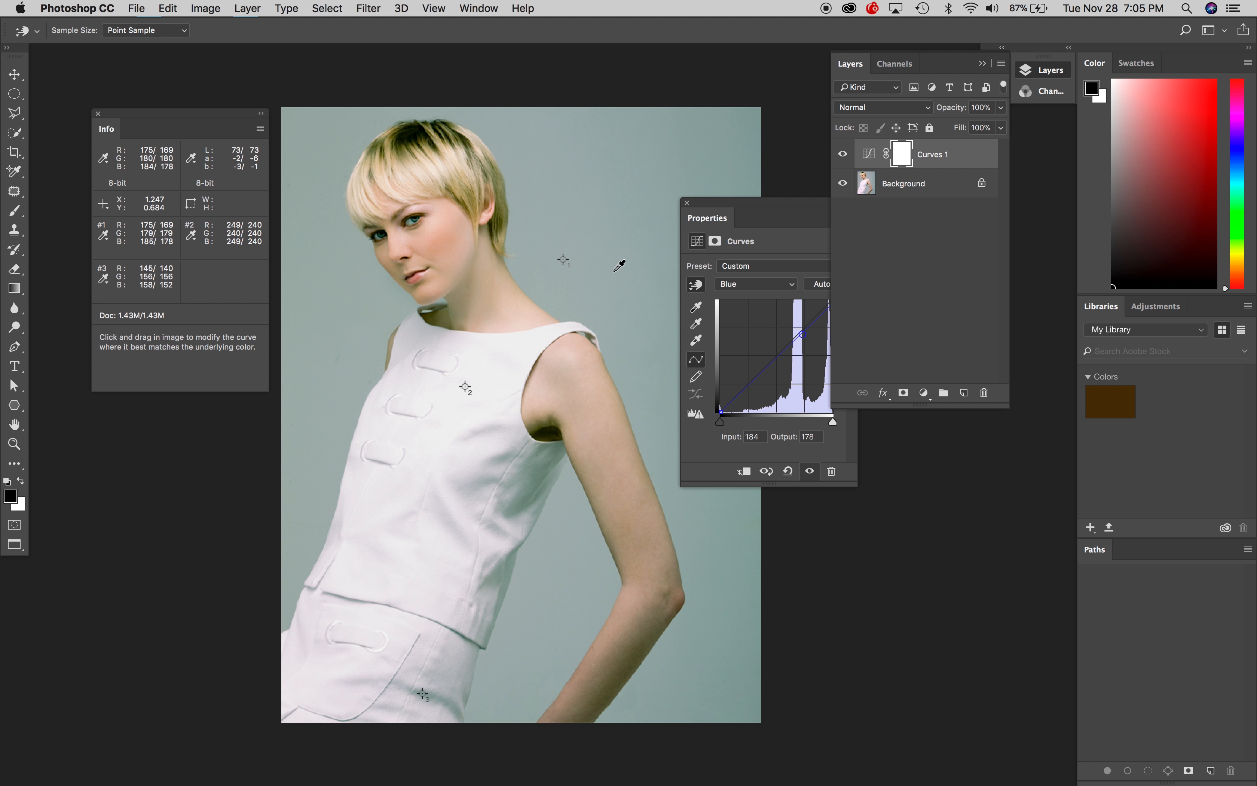
Step: Raise the Red curve at sampler 1 on the gray backdrop to an output of 179
click(756, 284)
click(727, 259)
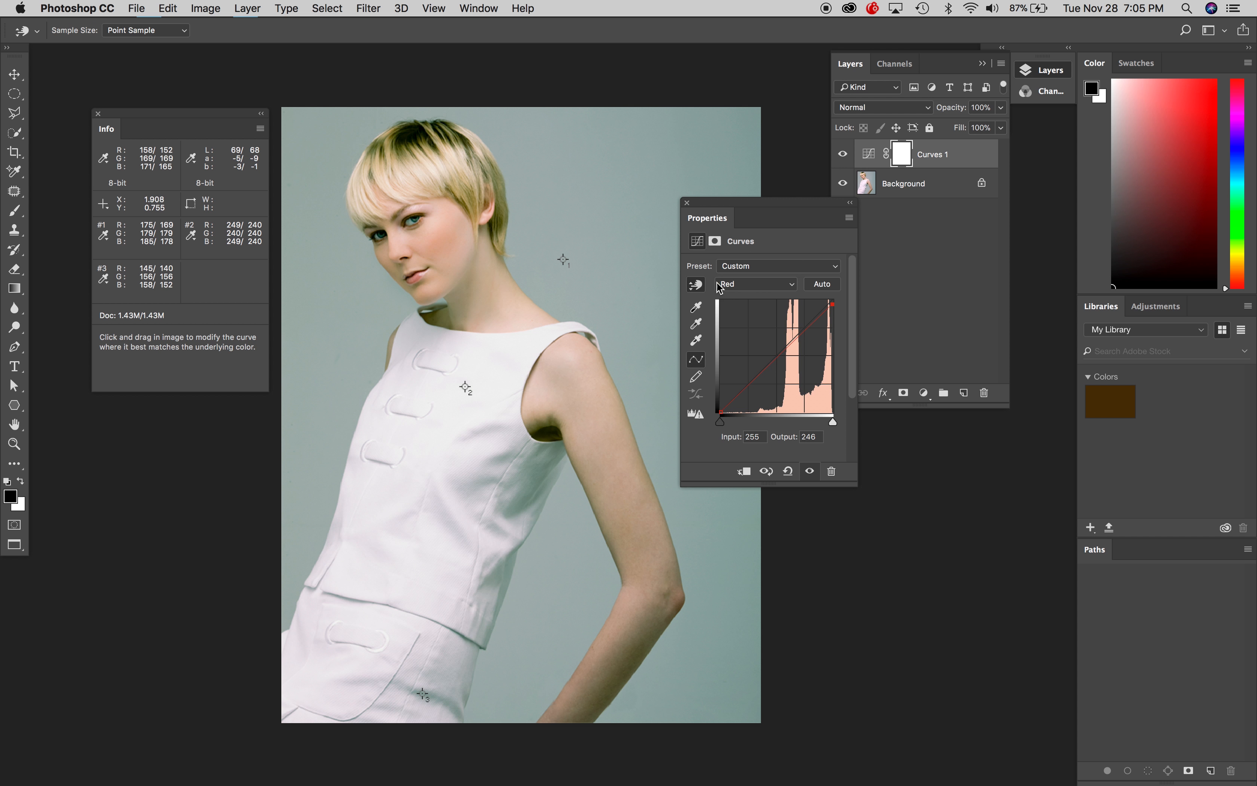
click(563, 259)
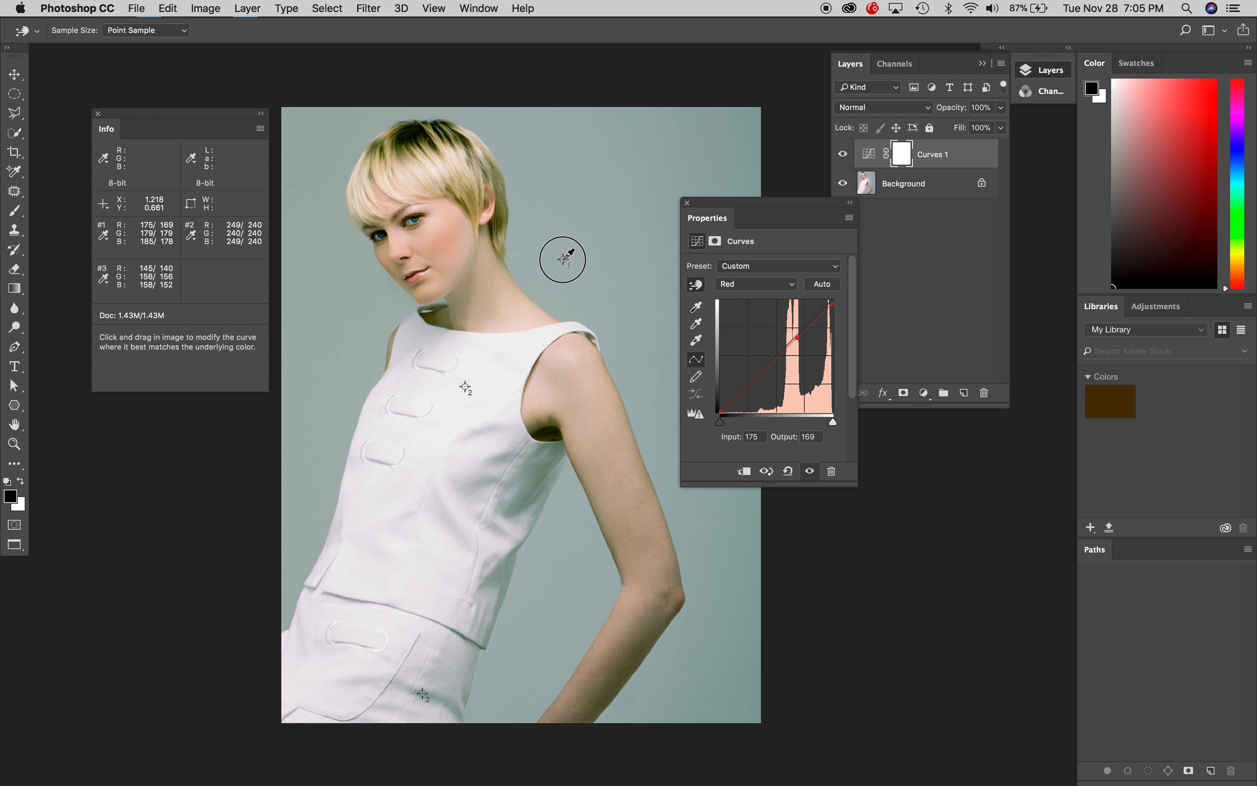
drag(563, 259, 563, 252)
Step: Set the Blue curve at sampler 1 on the backdrop to an output of 179, and compare the result with the original
click(755, 285)
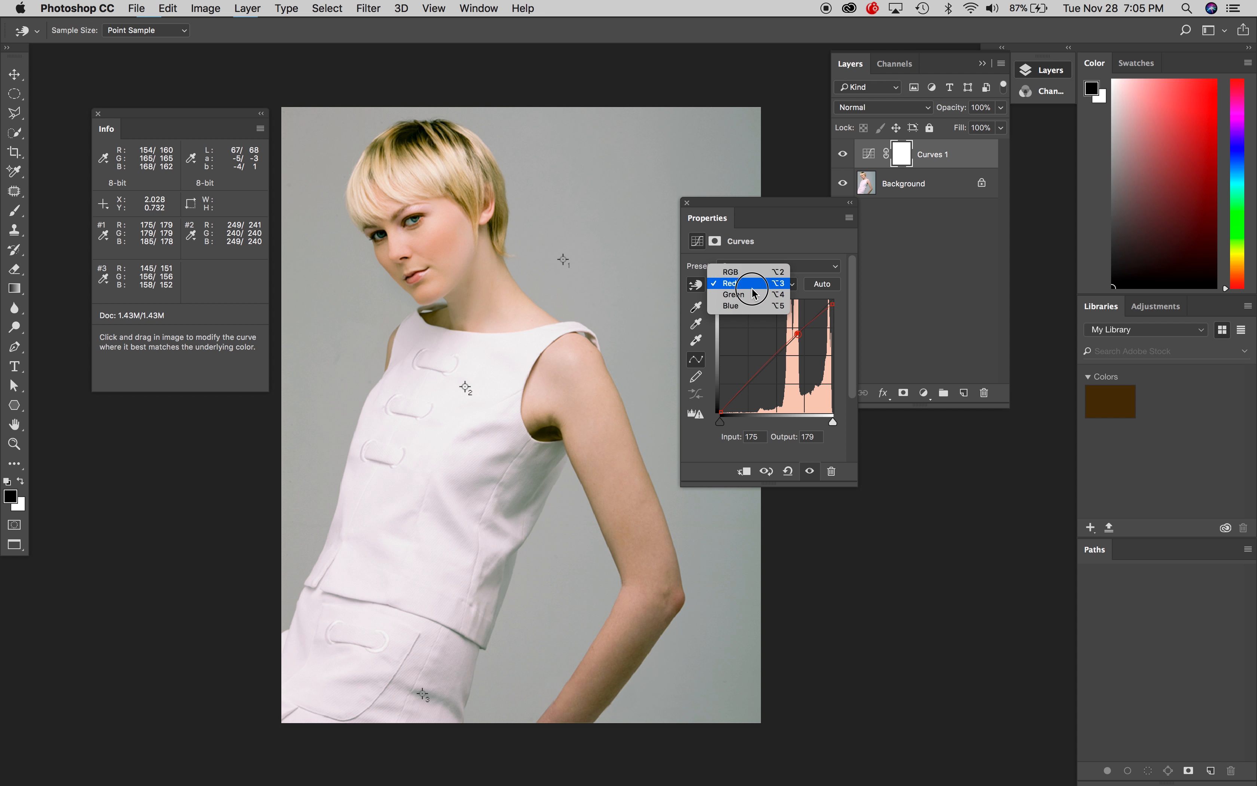
click(752, 305)
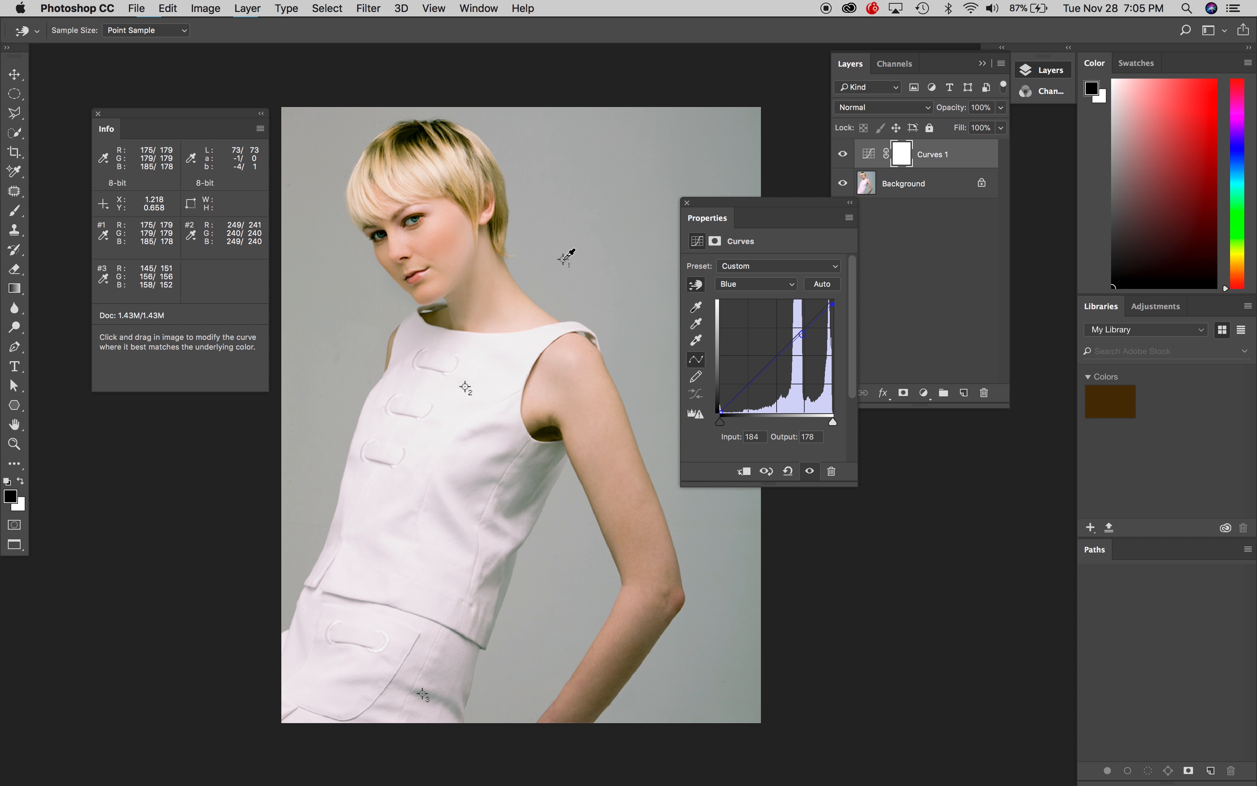
drag(564, 258, 564, 257)
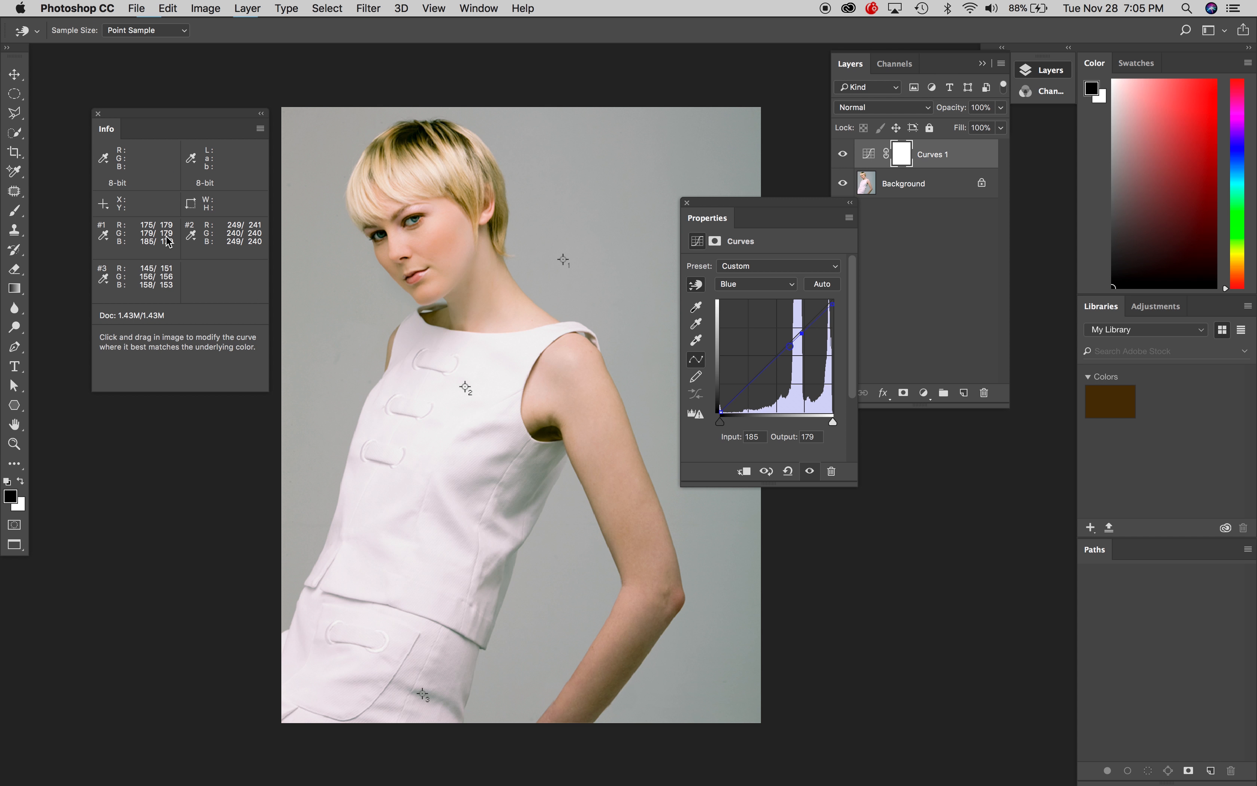
click(842, 156)
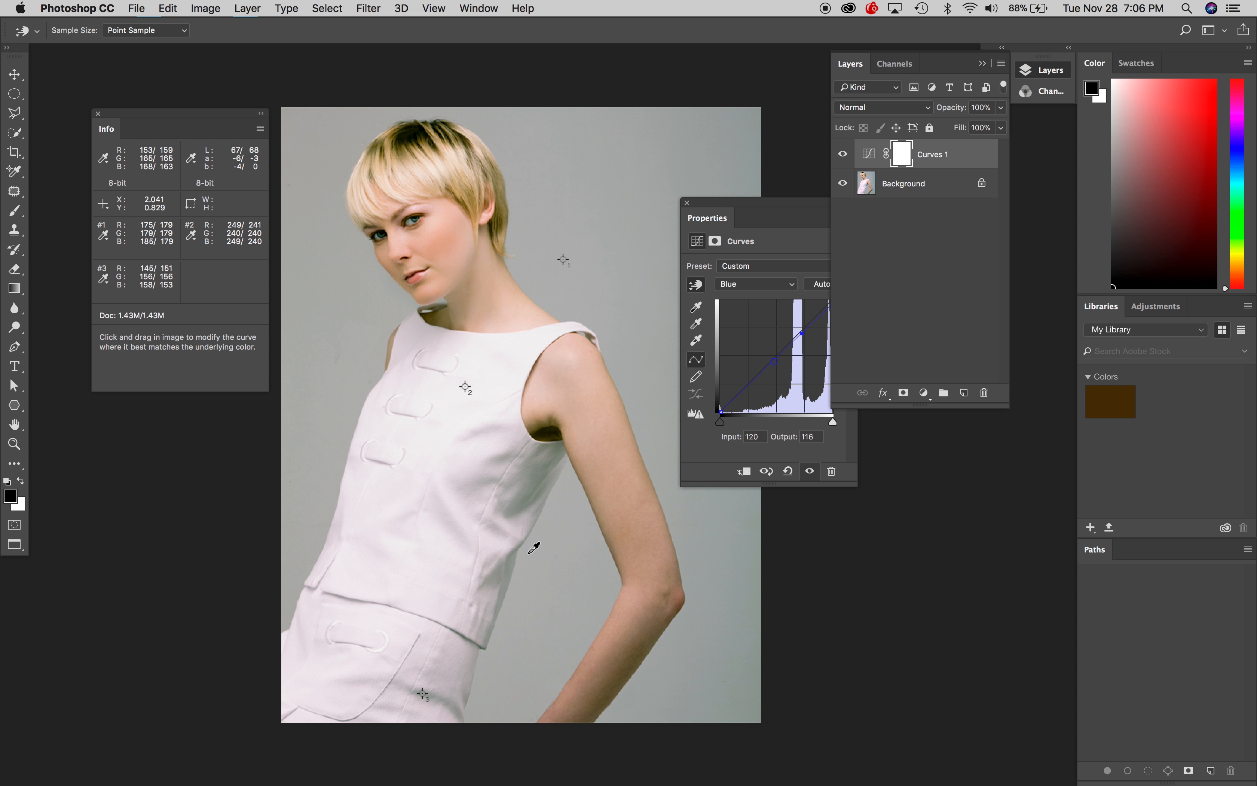
Step: Raise the Blue curve at sampler 3 on the shaded skirt to bring its blue value to 156
click(421, 695)
drag(421, 694, 422, 694)
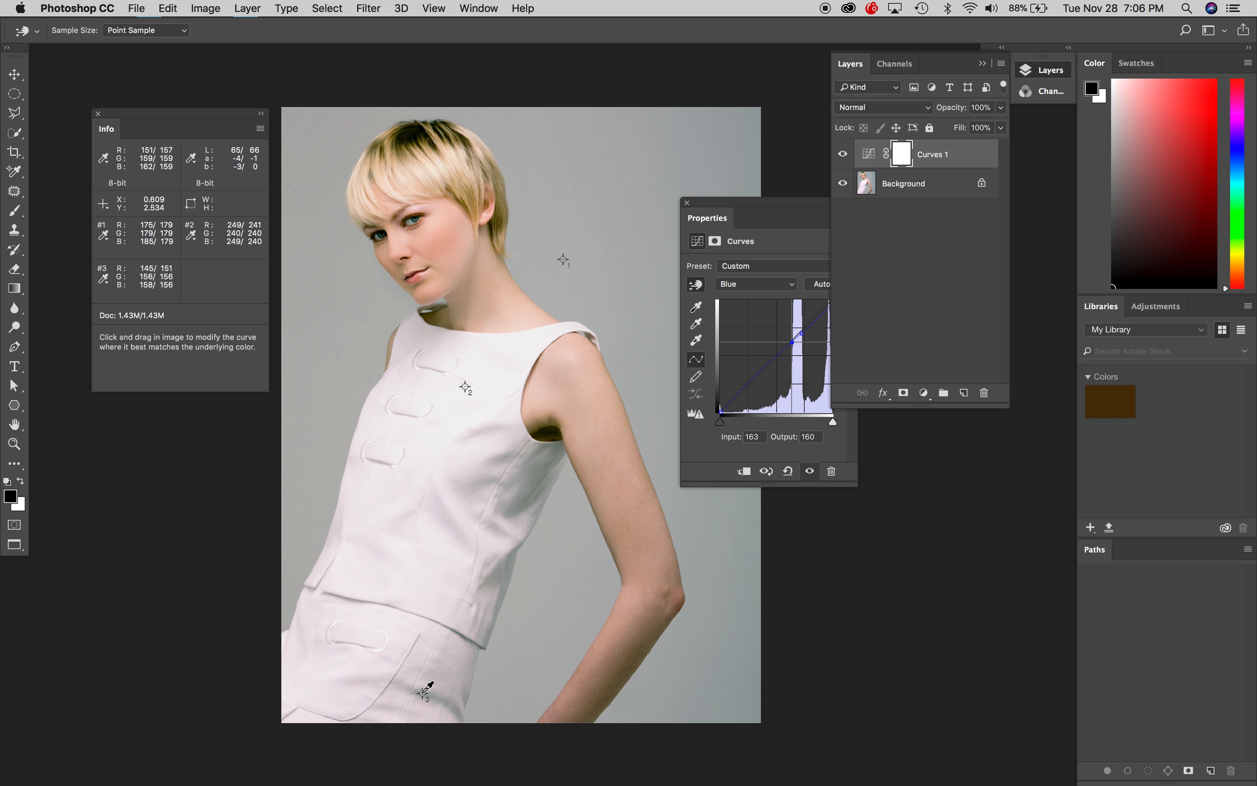
Step: Adjust the Red curve to bring the red value to 157 at sampler 3 on the skirt and 240 at sampler 2 on the top
click(756, 284)
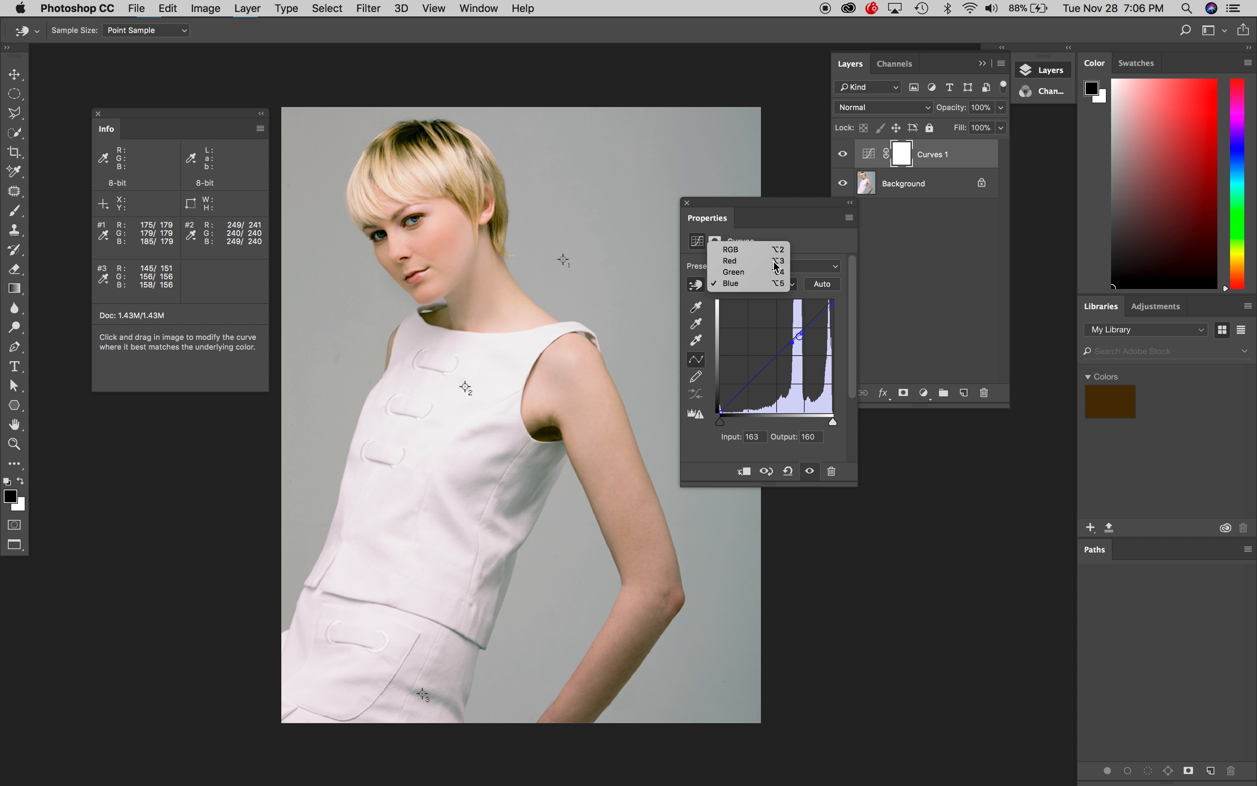
click(738, 259)
drag(422, 695, 422, 692)
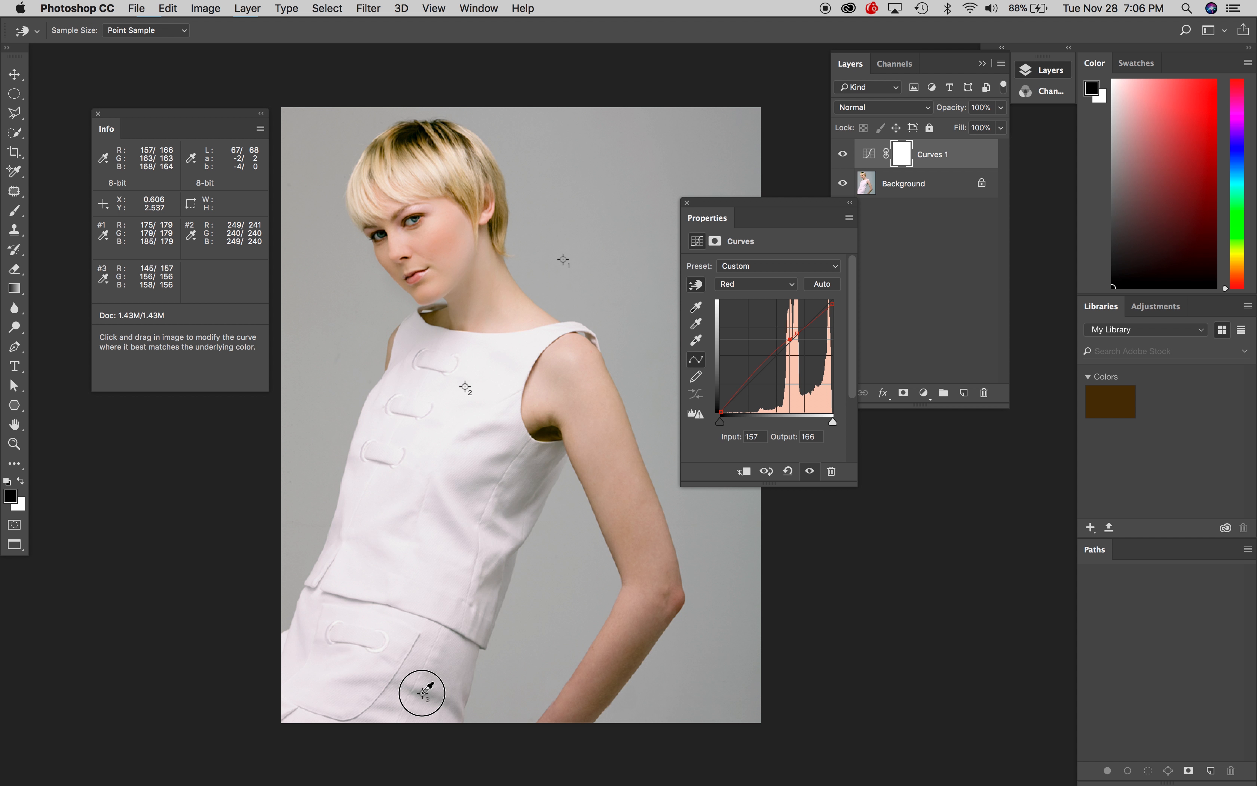
drag(422, 692, 421, 693)
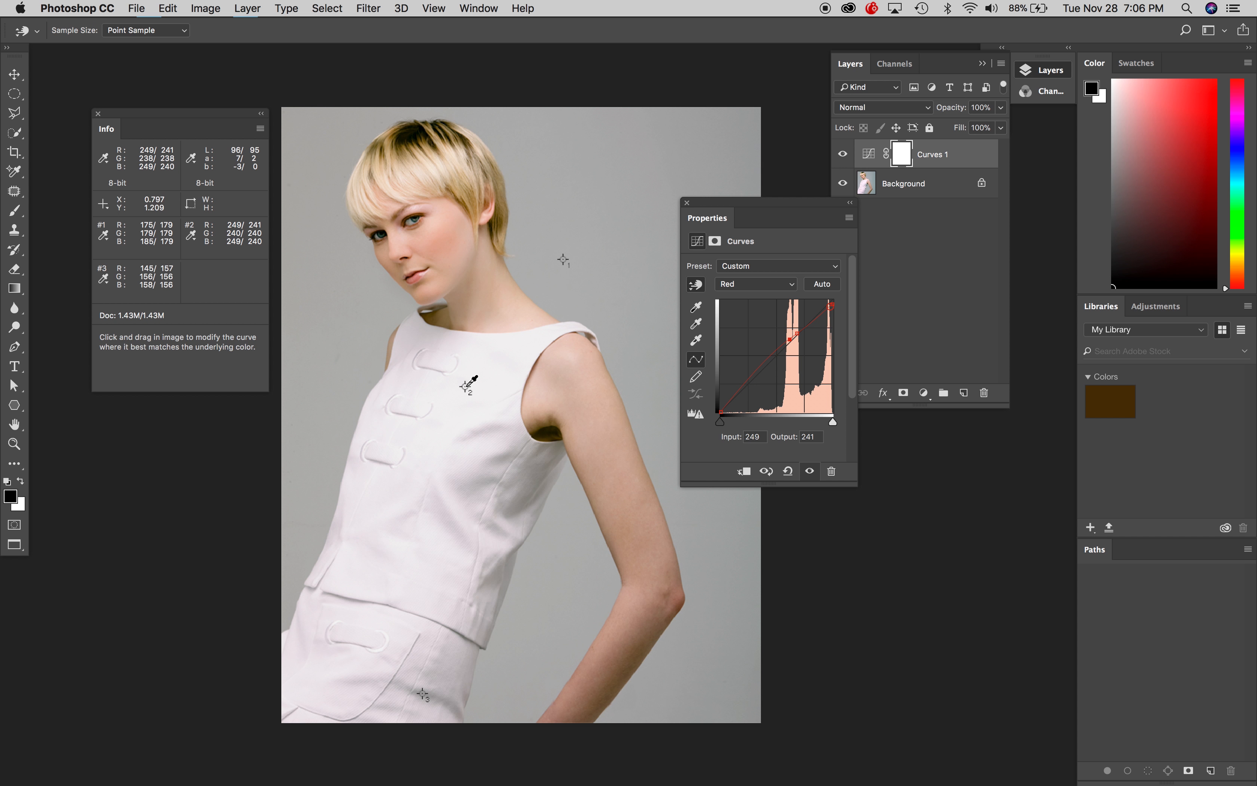
drag(466, 386, 466, 386)
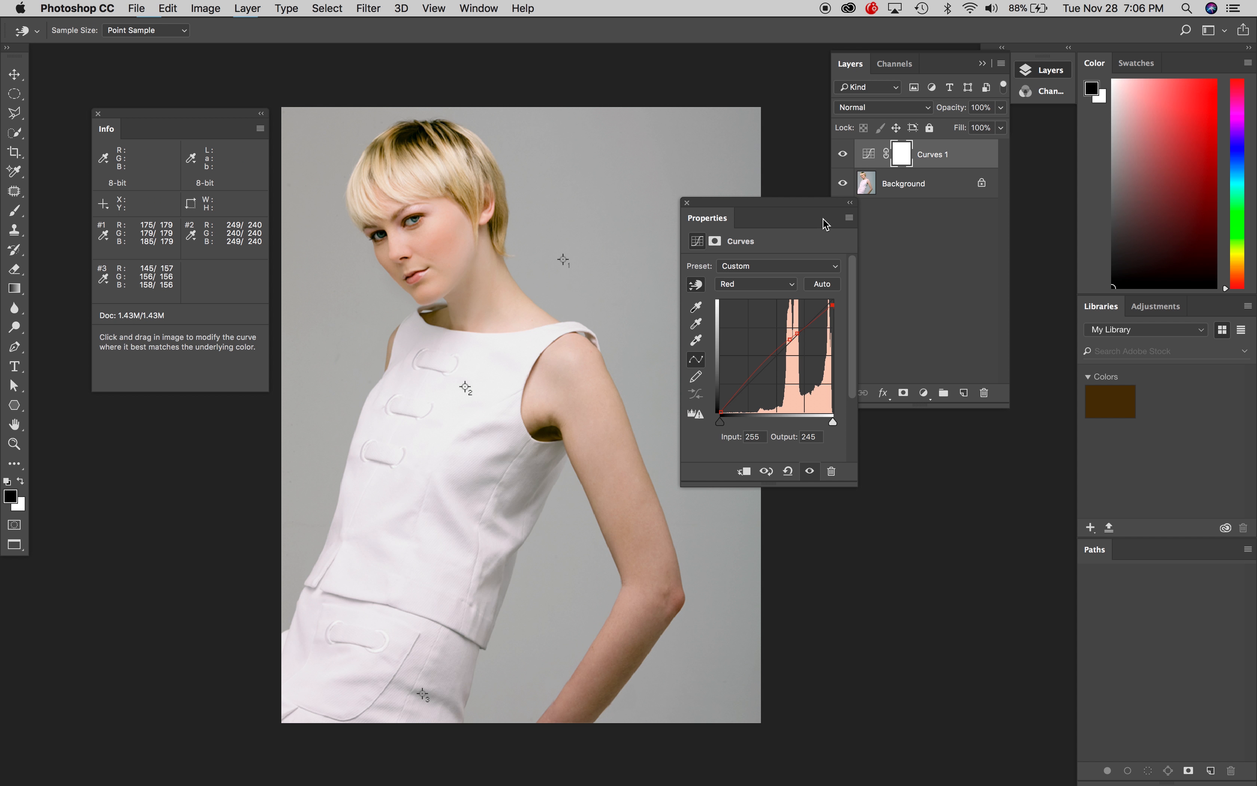
Step: Compare the photo with and without the Curves layer, and move the Curves properties clear of the image
drag(808, 198, 781, 153)
click(843, 154)
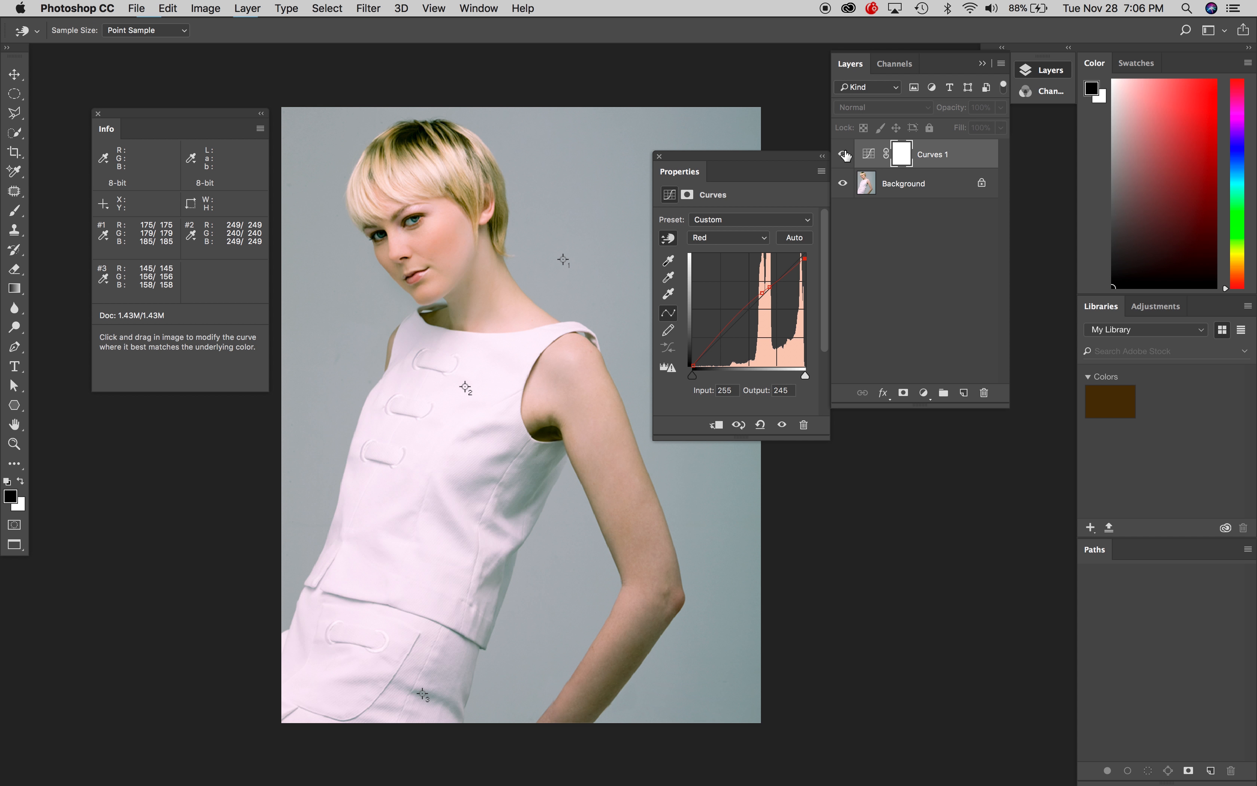
click(843, 154)
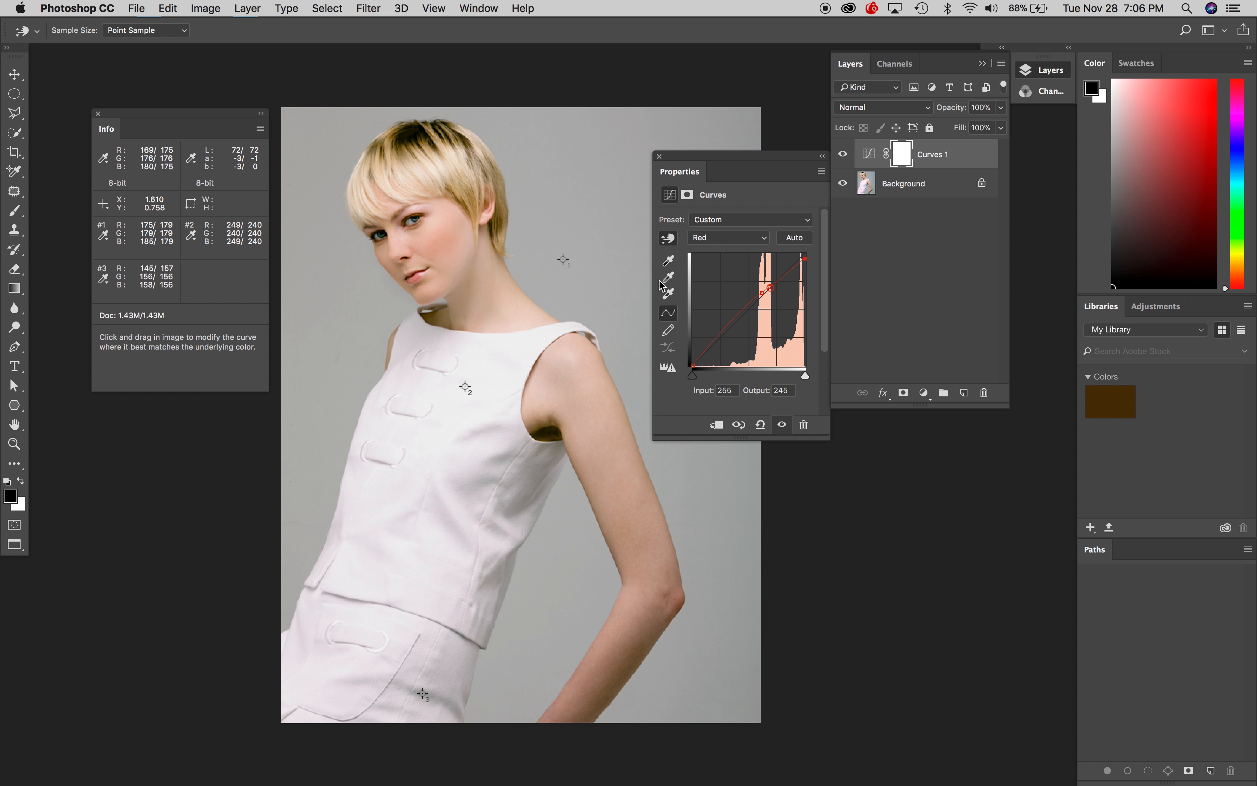
drag(703, 160, 828, 330)
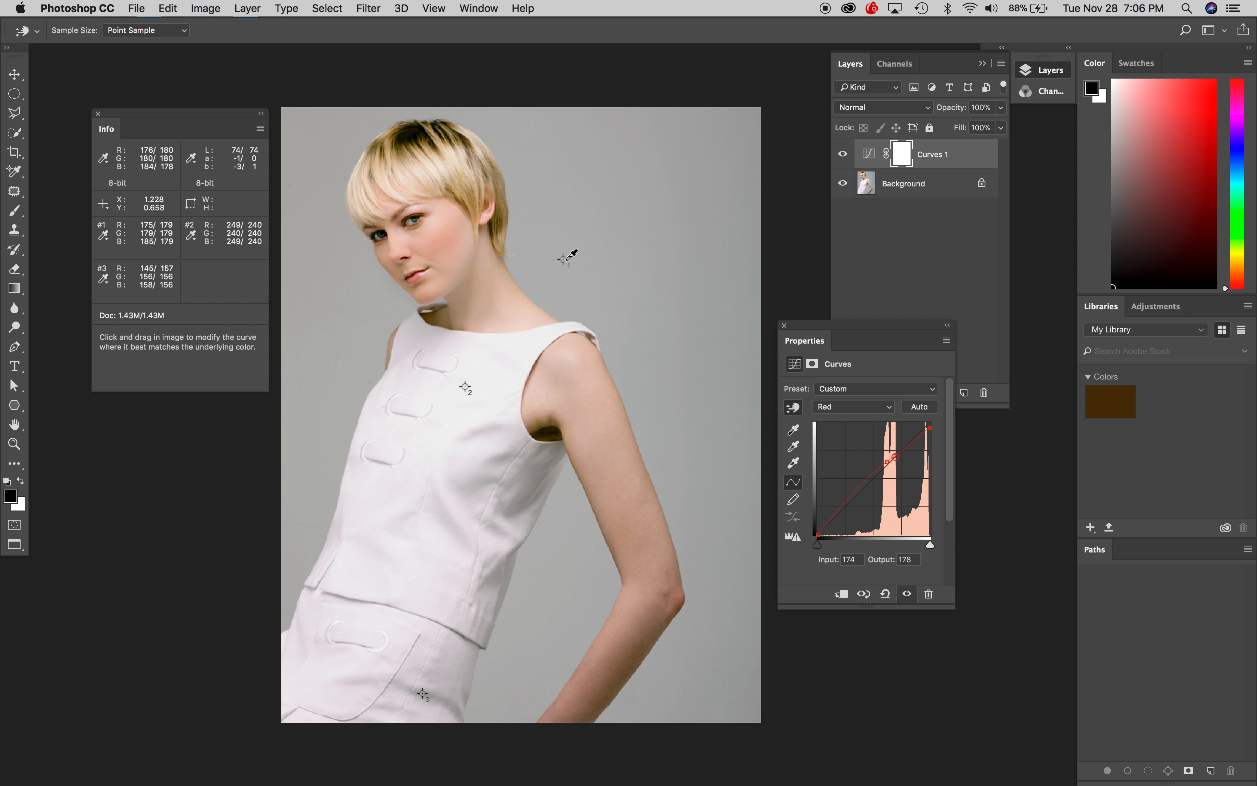